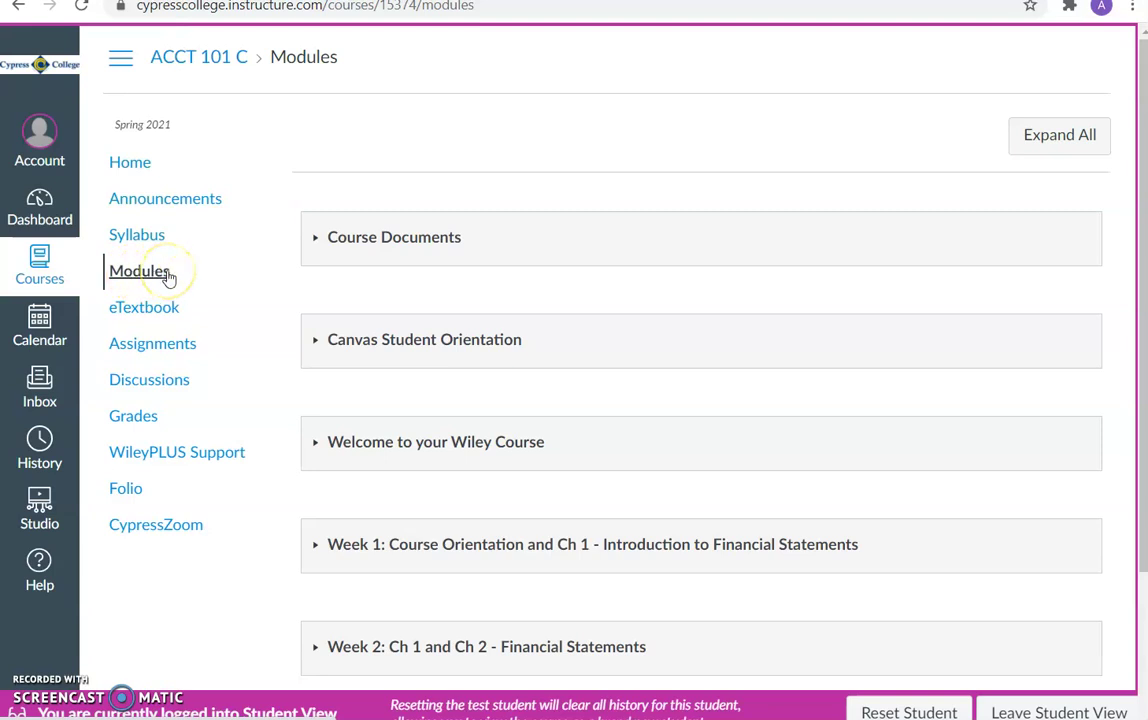
Expand the Week 1 module and open the Ch1 Ex (Part 1) Homework assignment.
left_click(317, 547)
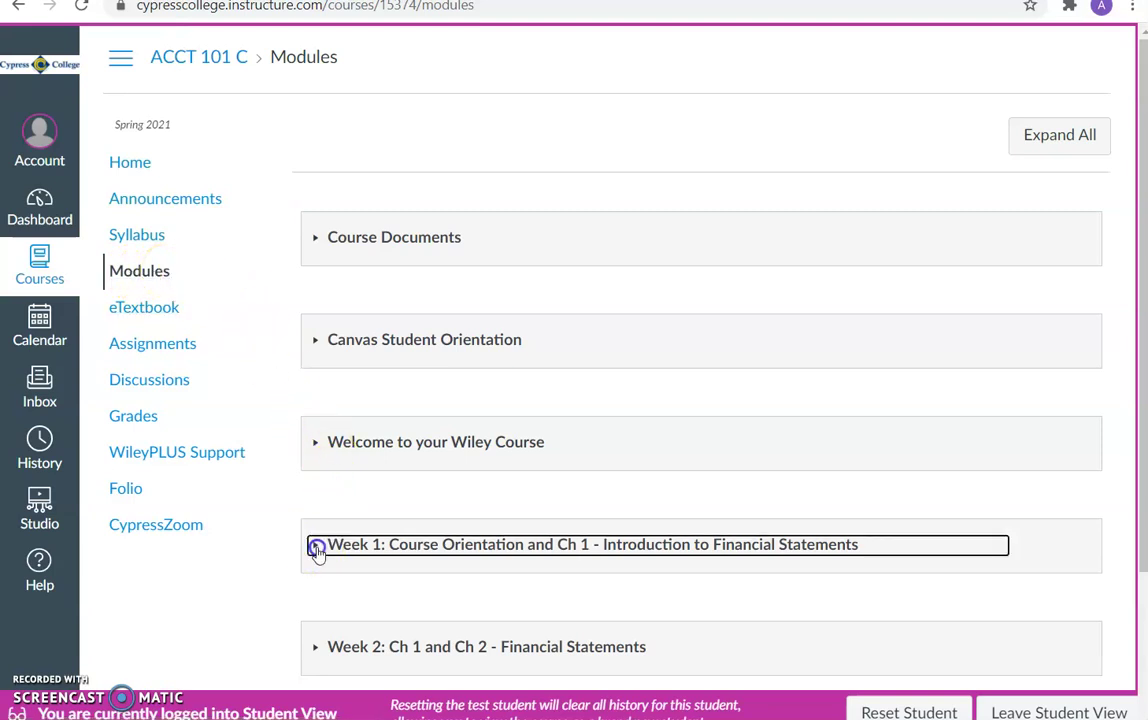
left_click_drag(1143, 121, 1139, 582)
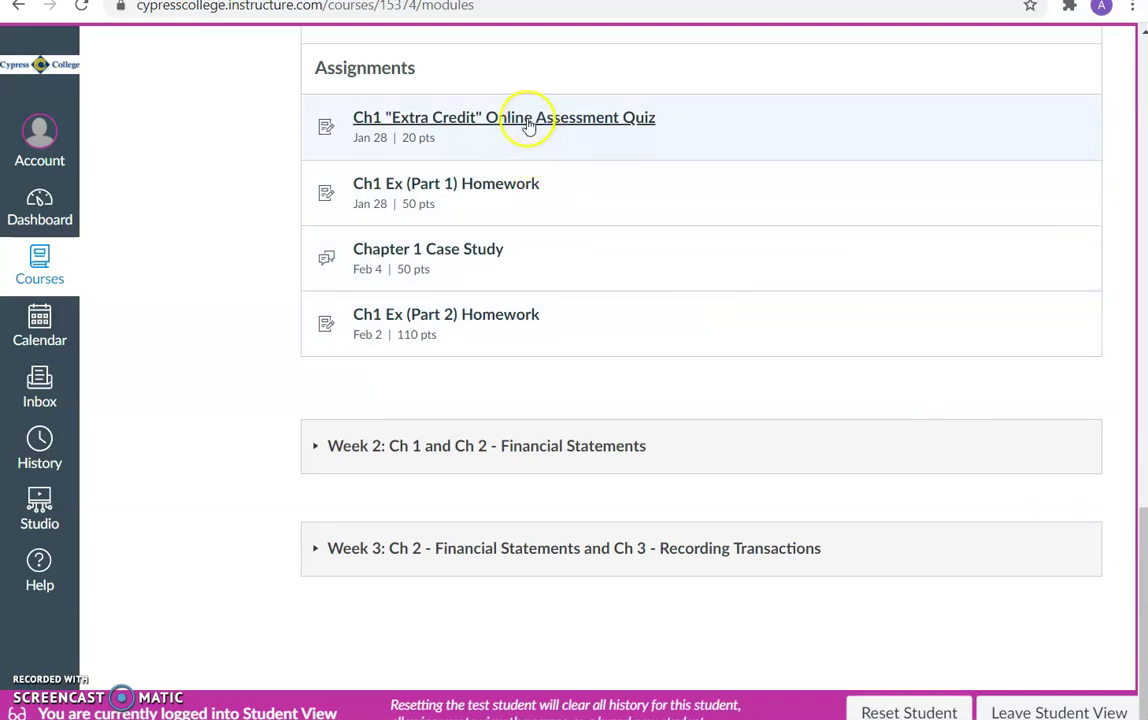
left_click(476, 184)
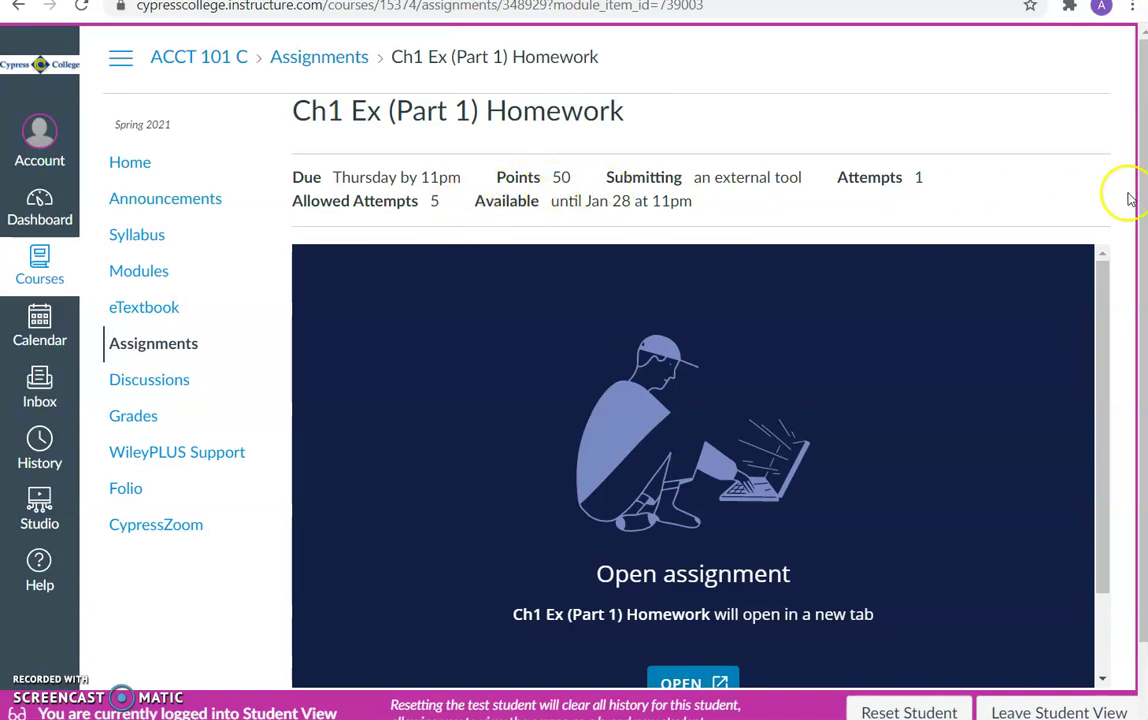
Launch the Ch1 Ex (Part 1) Homework in its external player and continue the assignment.
left_click_drag(1137, 138, 1138, 182)
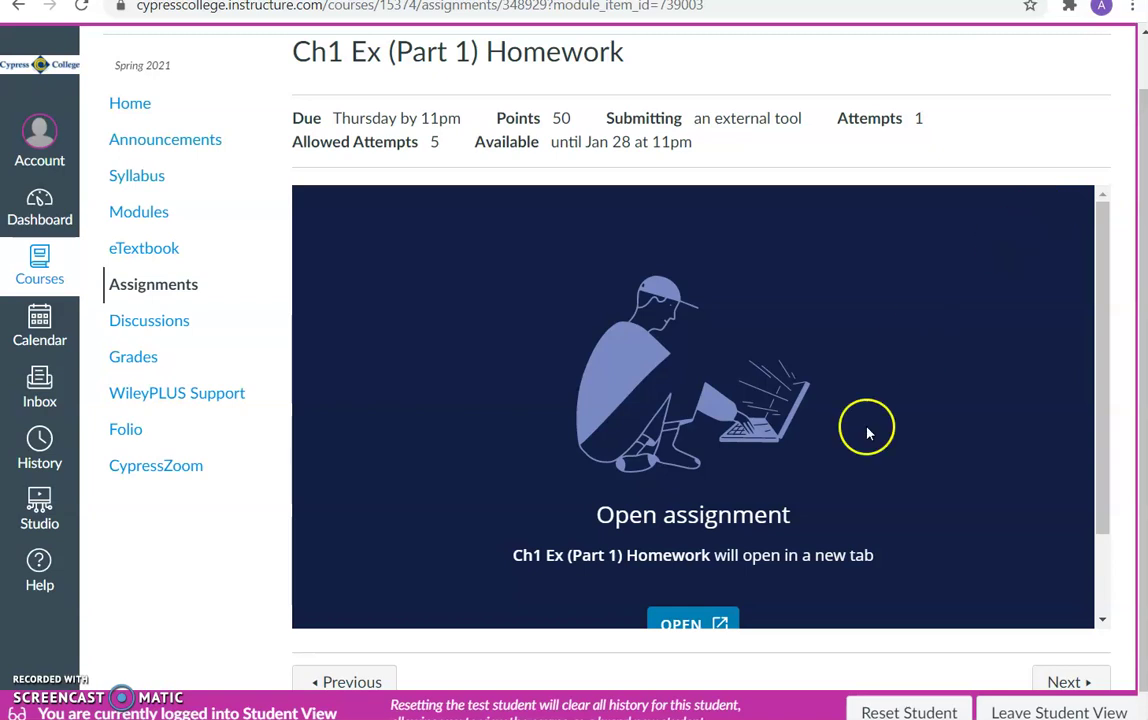
left_click(678, 625)
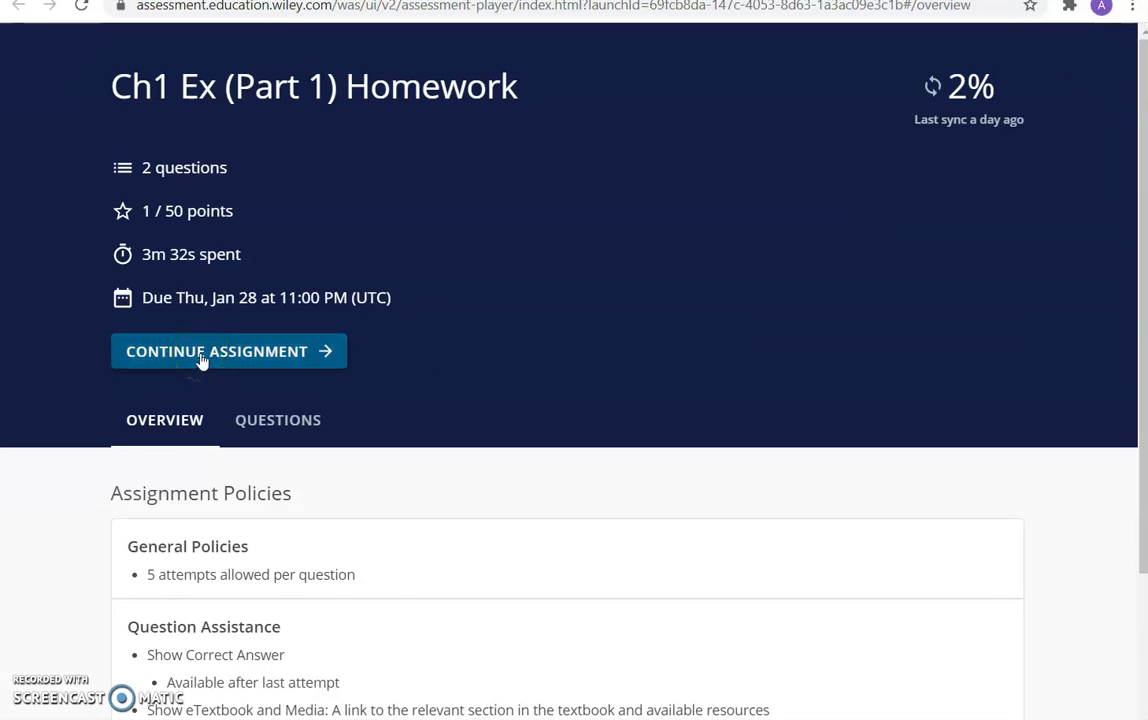
left_click(201, 358)
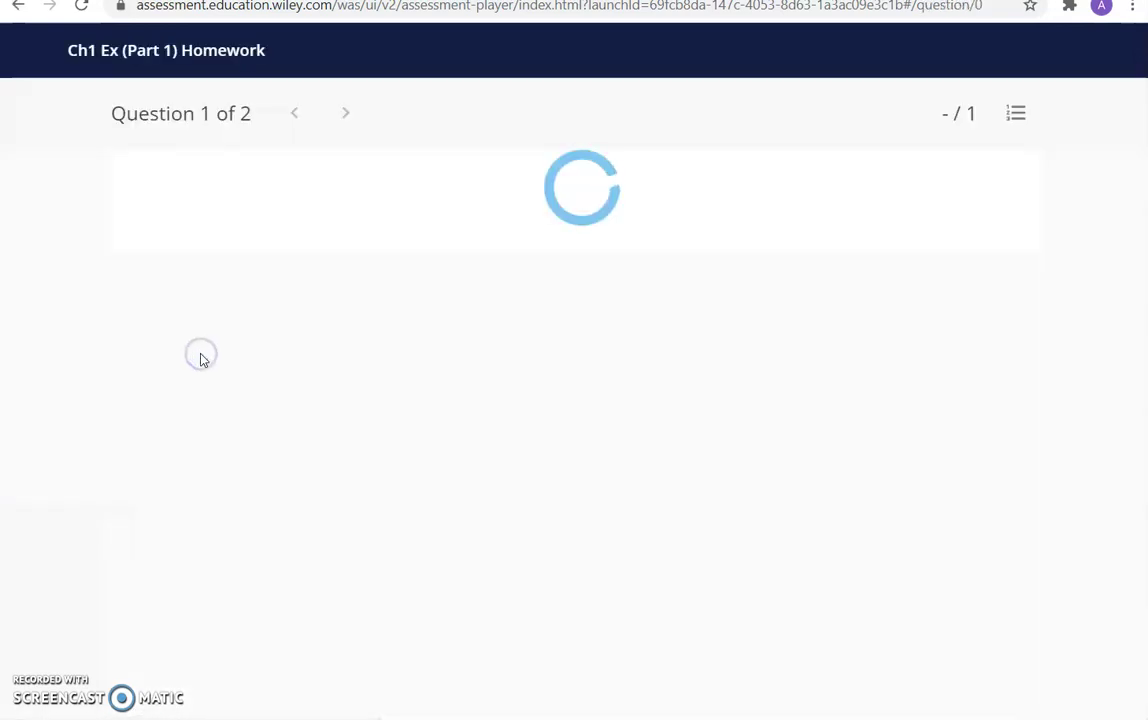
In Question 1, classify Accounts payable as Liability and Accounts receivable as Asset.
scroll(1140, 105, "down", 2)
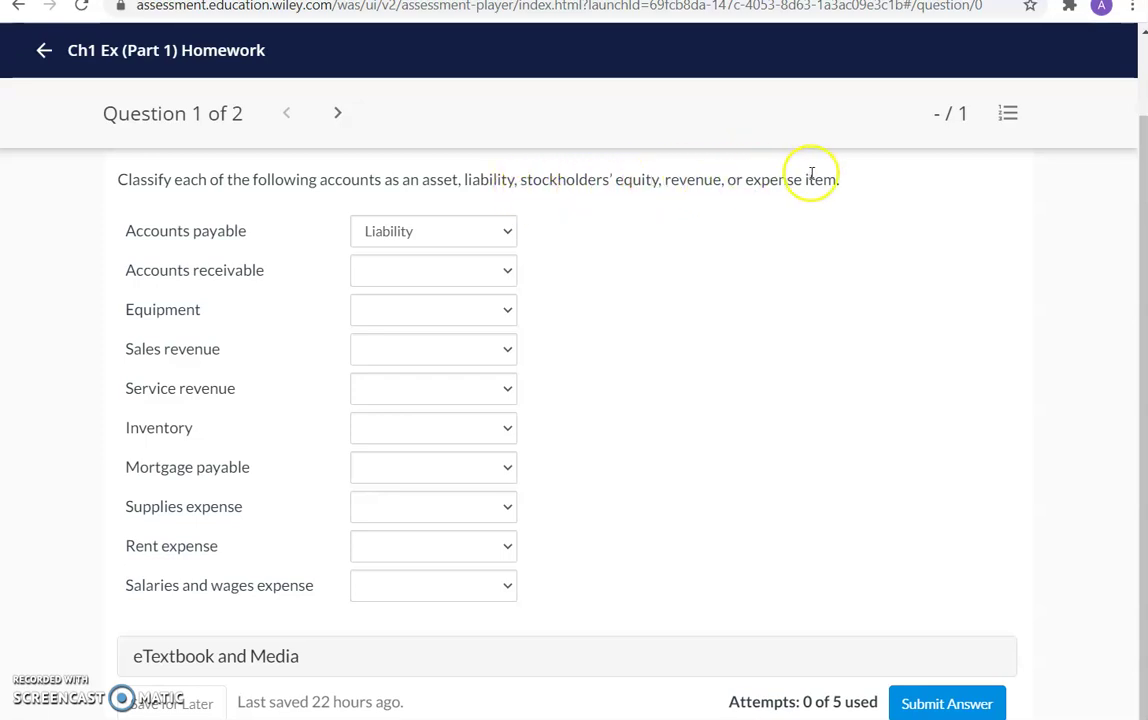
left_click(495, 233)
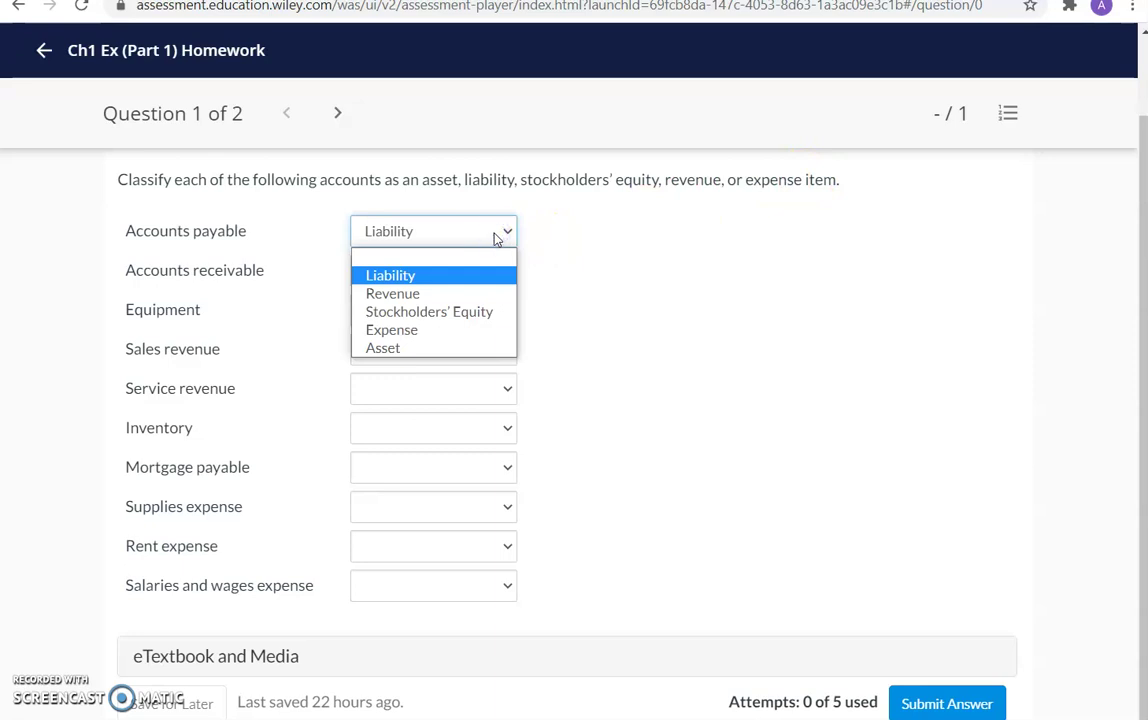
left_click(495, 275)
left_click(494, 268)
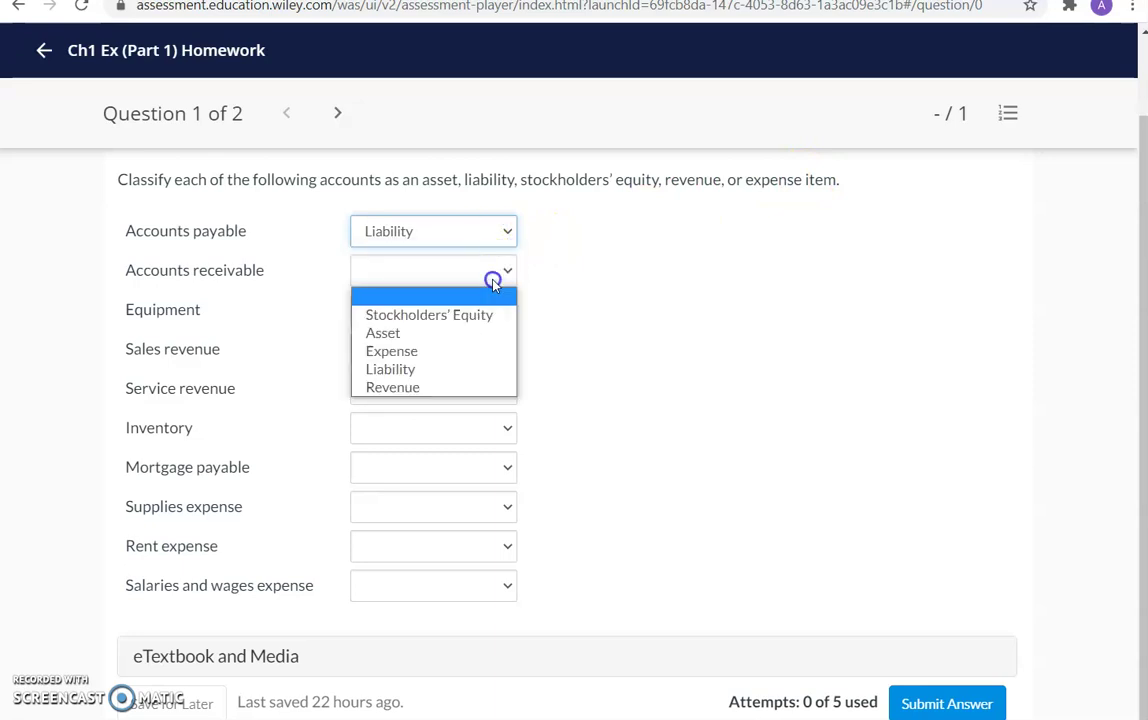
left_click(480, 341)
Classify Equipment as Asset in Question 1.
left_click(495, 310)
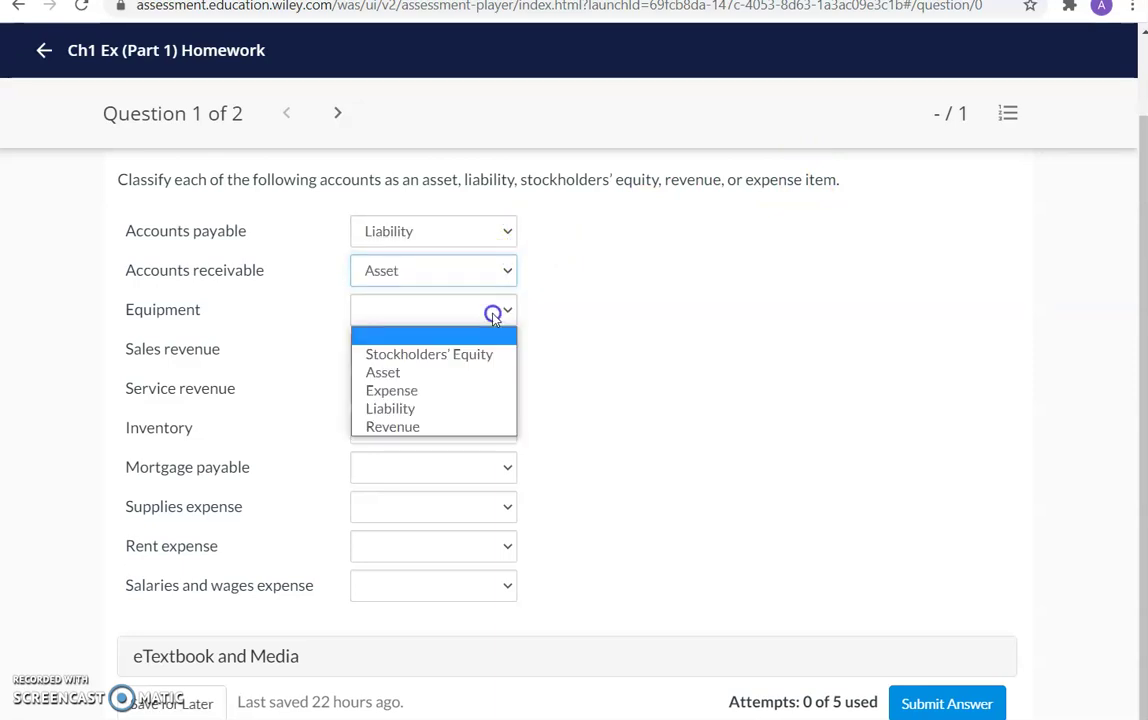
left_click(492, 355)
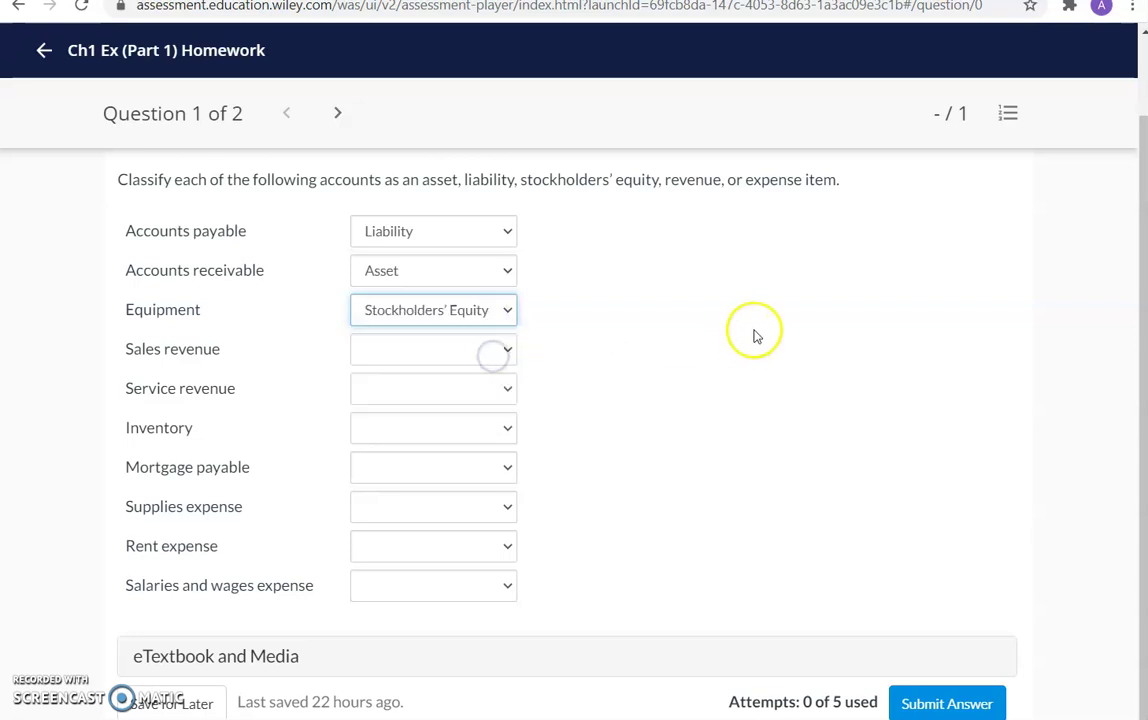
left_click(495, 312)
left_click(465, 371)
left_click(573, 355)
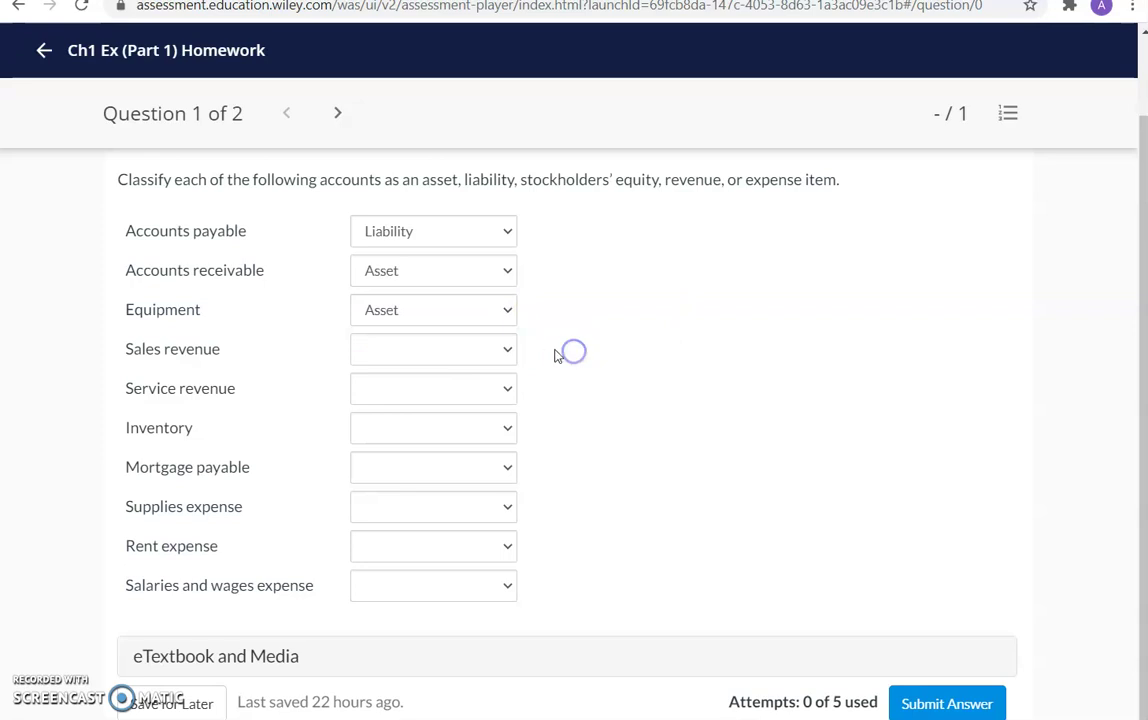
Submit the Question 1 answers and review the feedback for each account.
left_click(946, 704)
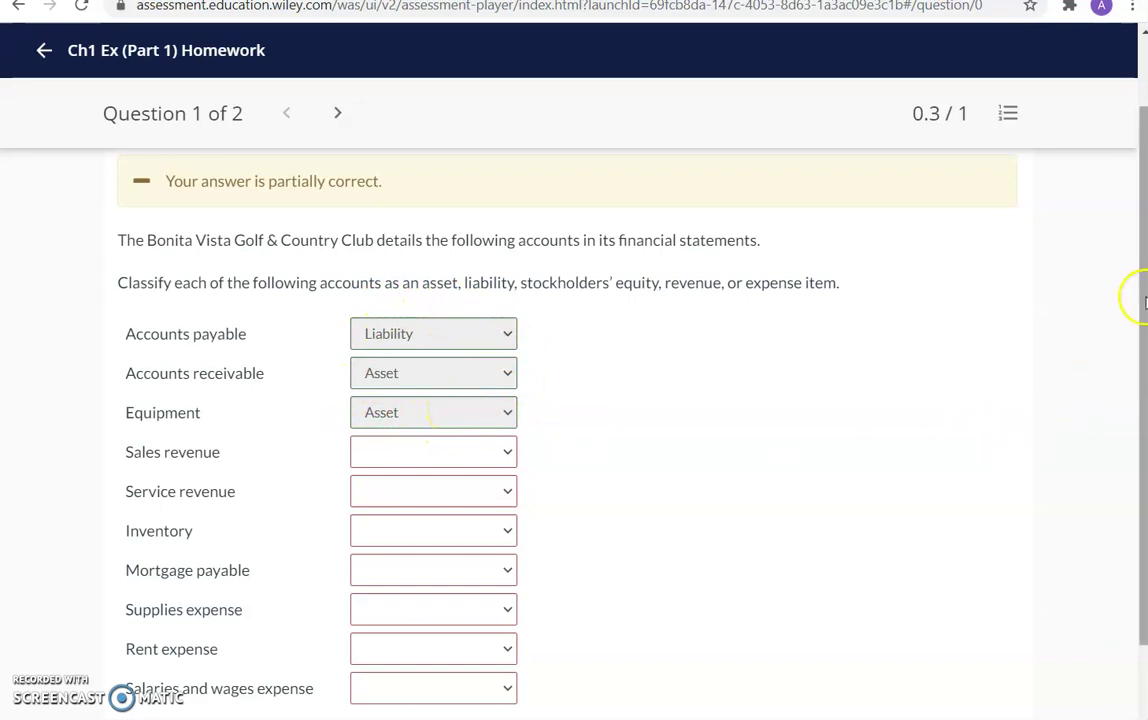
scroll(1130, 300, "down", 1)
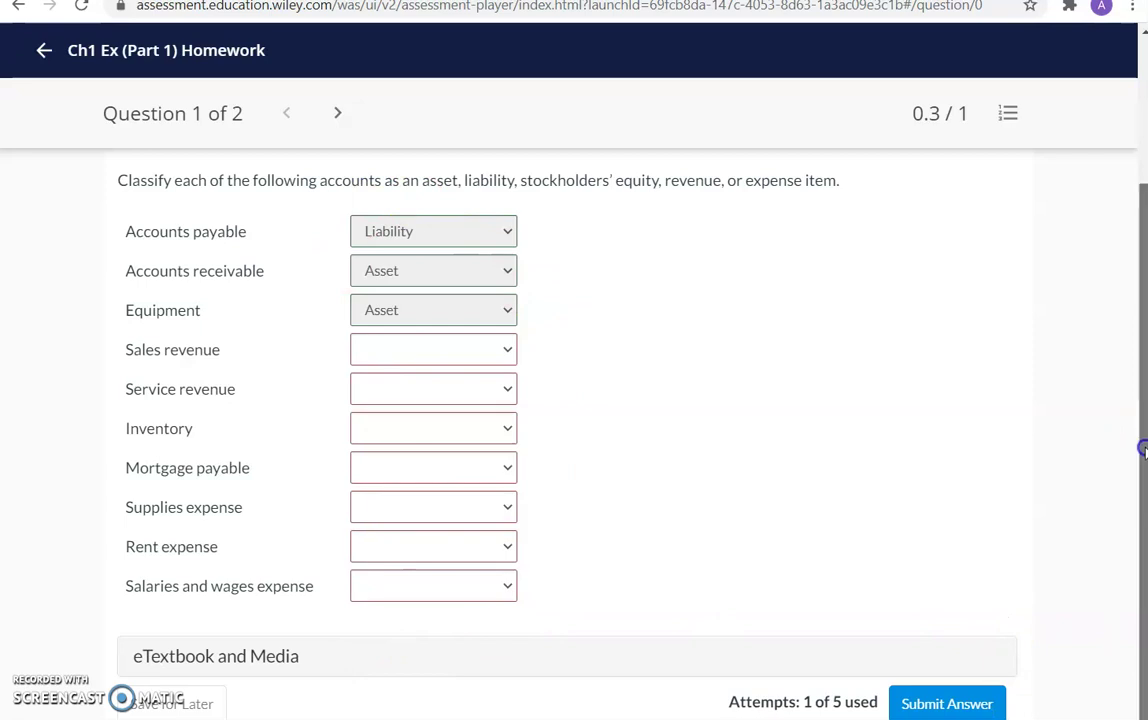
left_click_drag(1142, 443, 1140, 290)
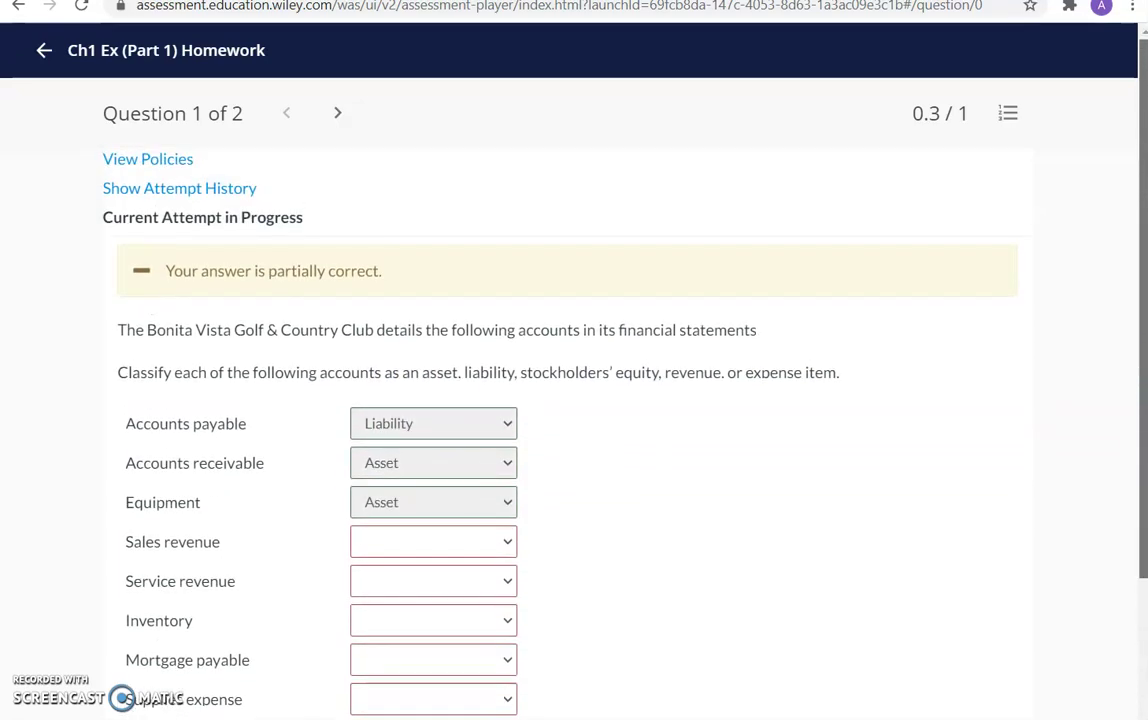
Go to Question 2 and look through its given amounts, classification part and income statement form.
left_click(336, 118)
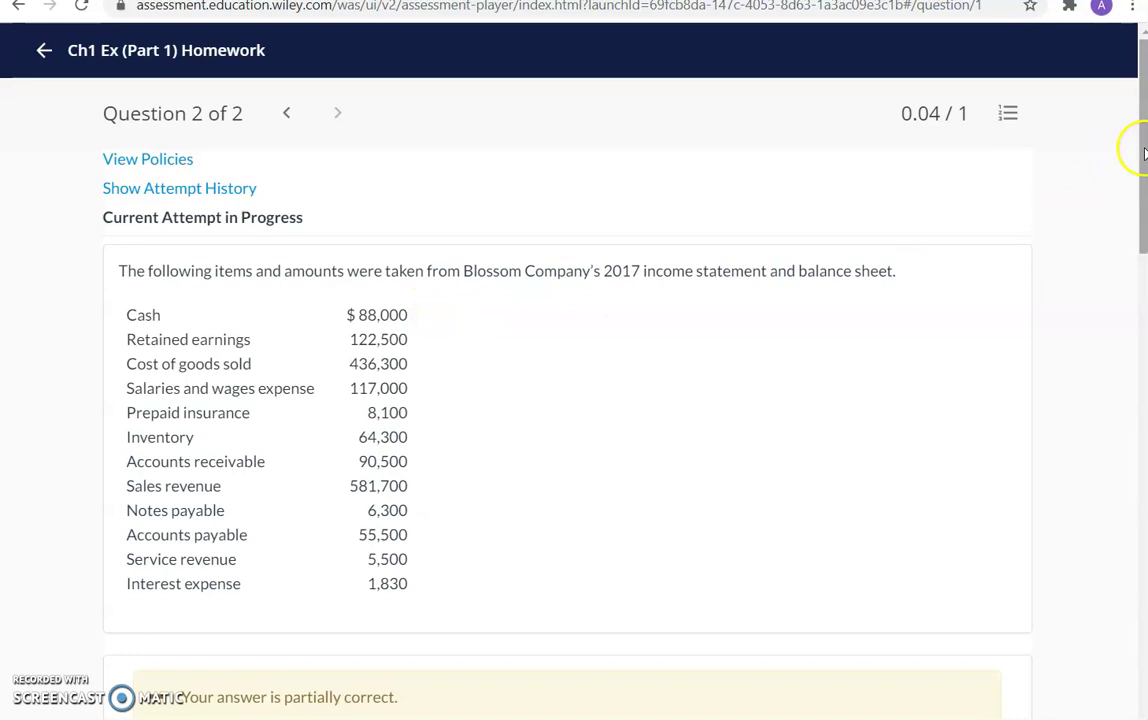
scroll(1135, 146, "down", 2)
scroll(1133, 284, "down", 3)
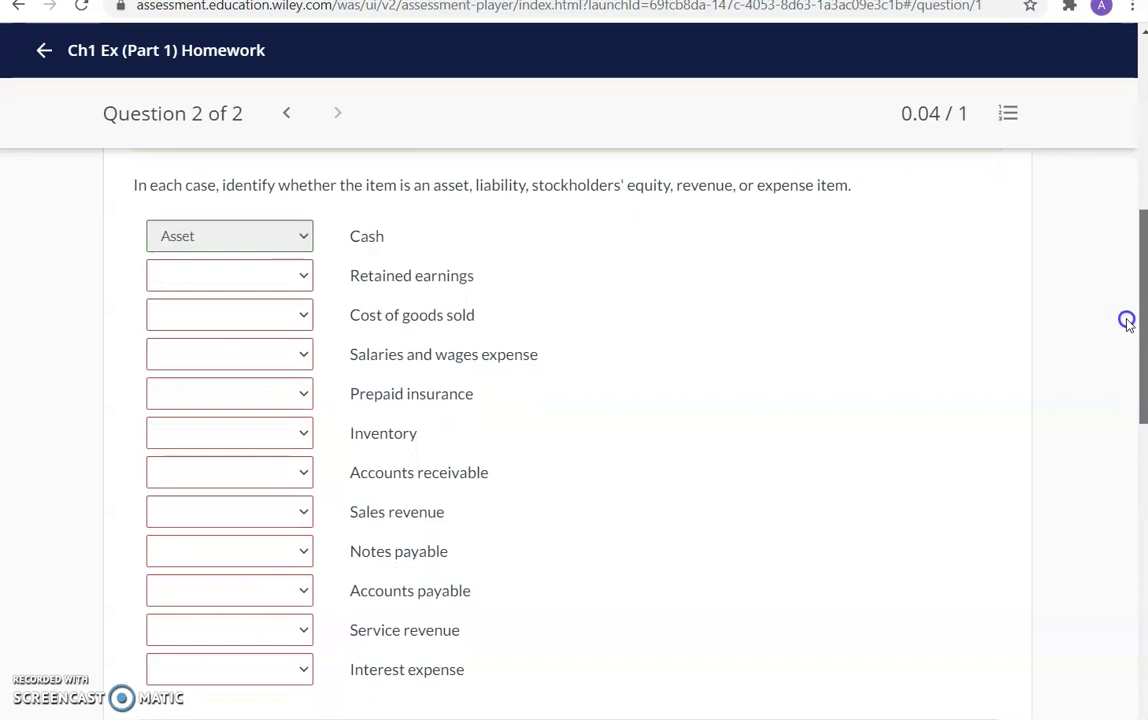
scroll(1127, 320, "down", 6)
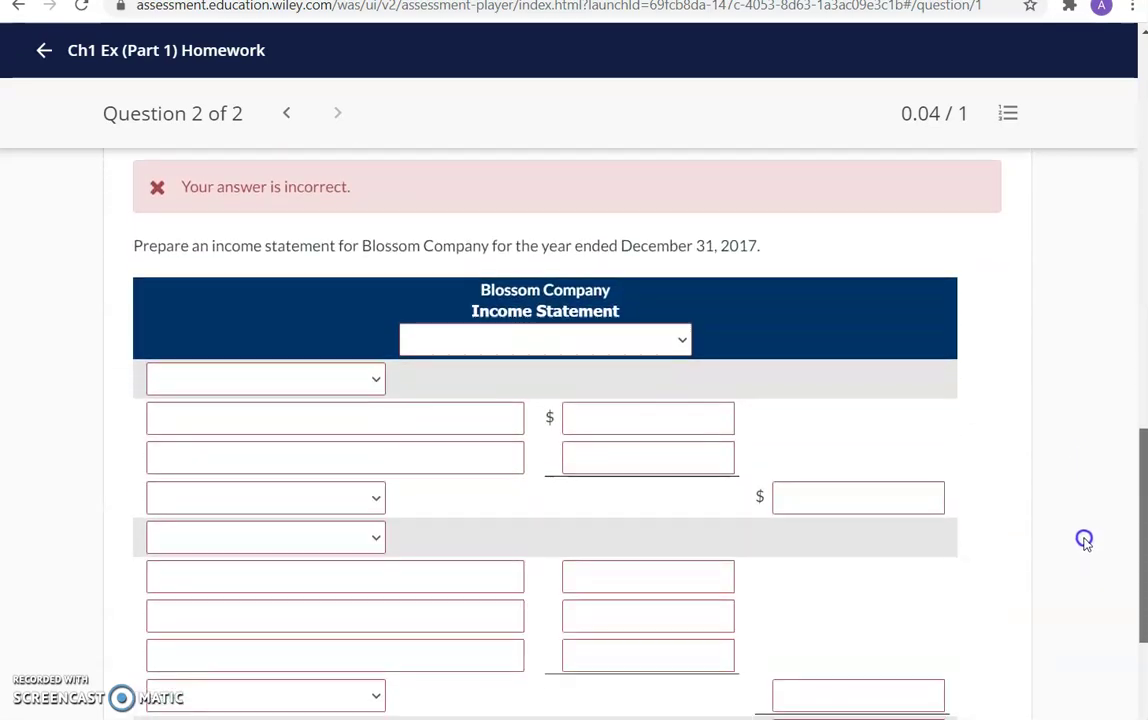
scroll(1084, 550, "down", 2)
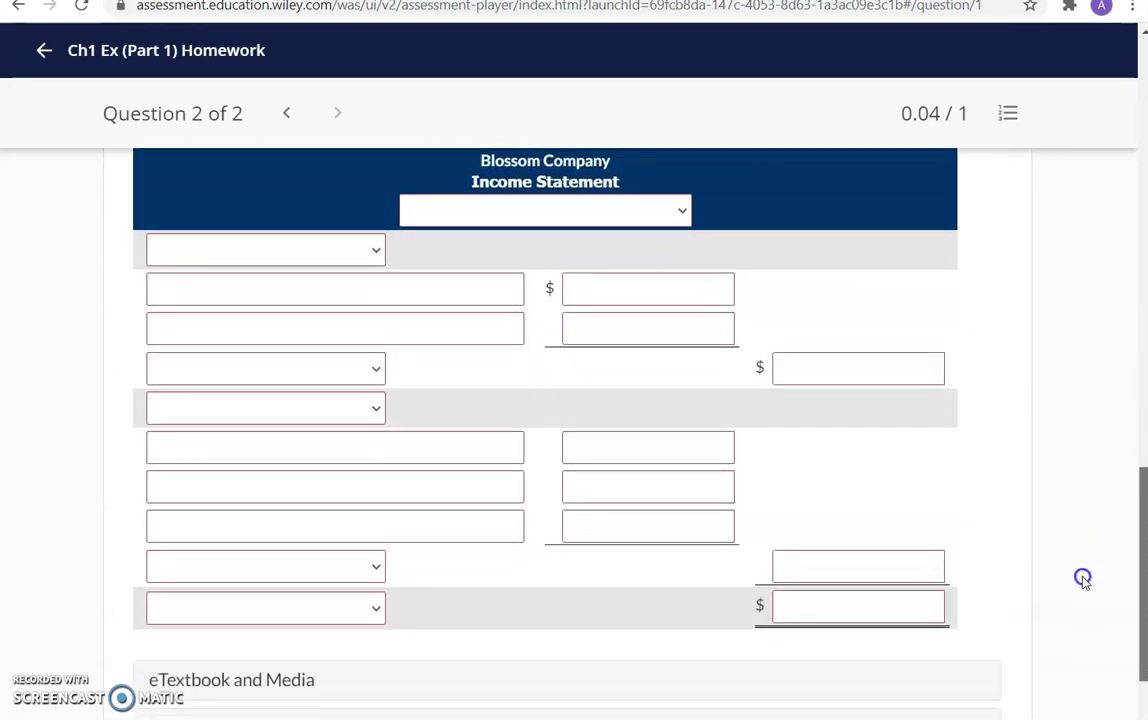
Set the date heading of Blossom Company's income statement to December 31, 2017.
left_click(599, 215)
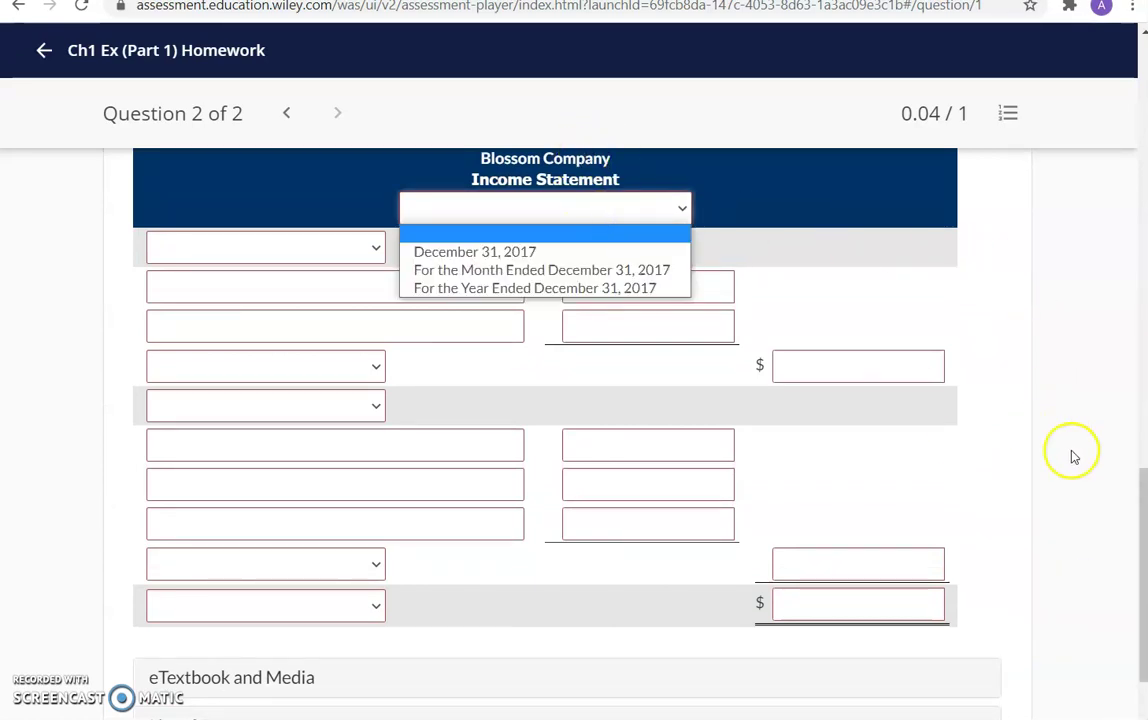
left_click_drag(1143, 525, 1143, 500)
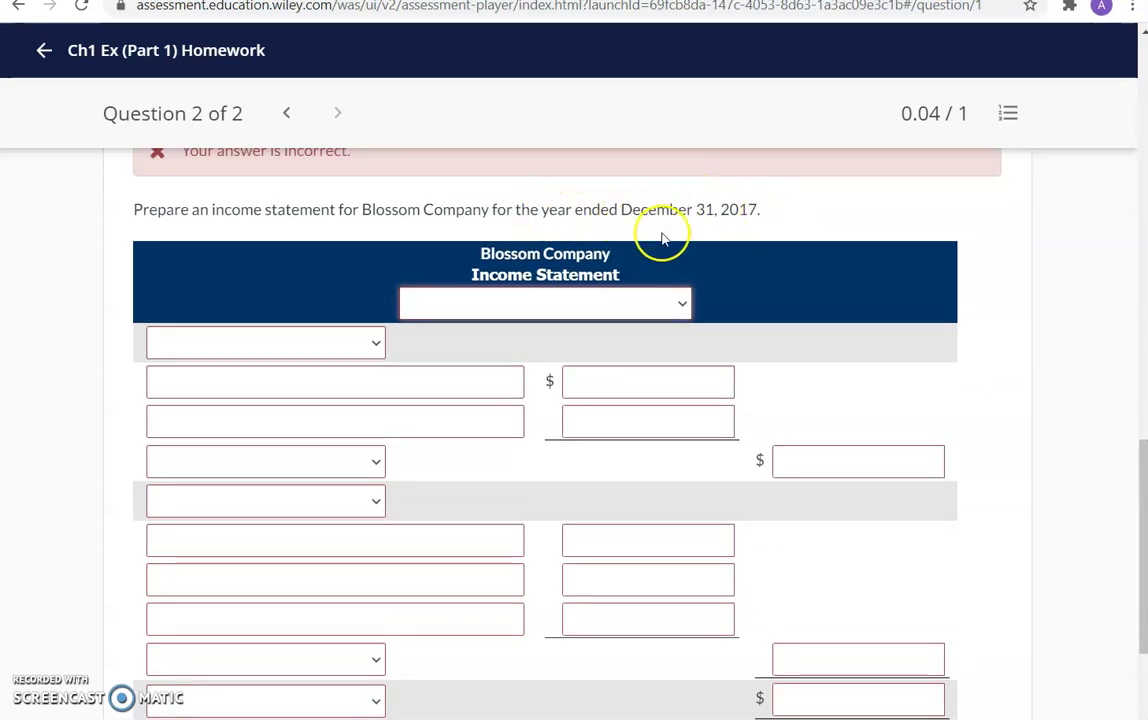
left_click(676, 302)
left_click(643, 345)
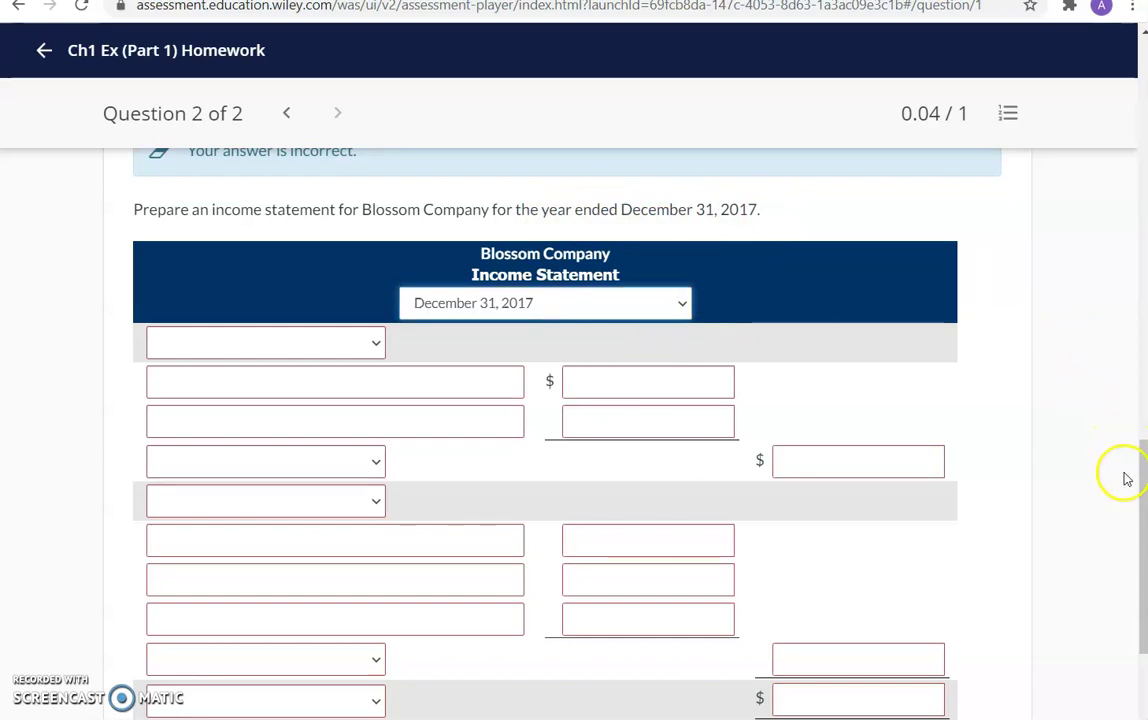
Label the income statement's section headings Revenues and Expenses and its final line Net Income / (Loss).
left_click_drag(1140, 482, 1125, 510)
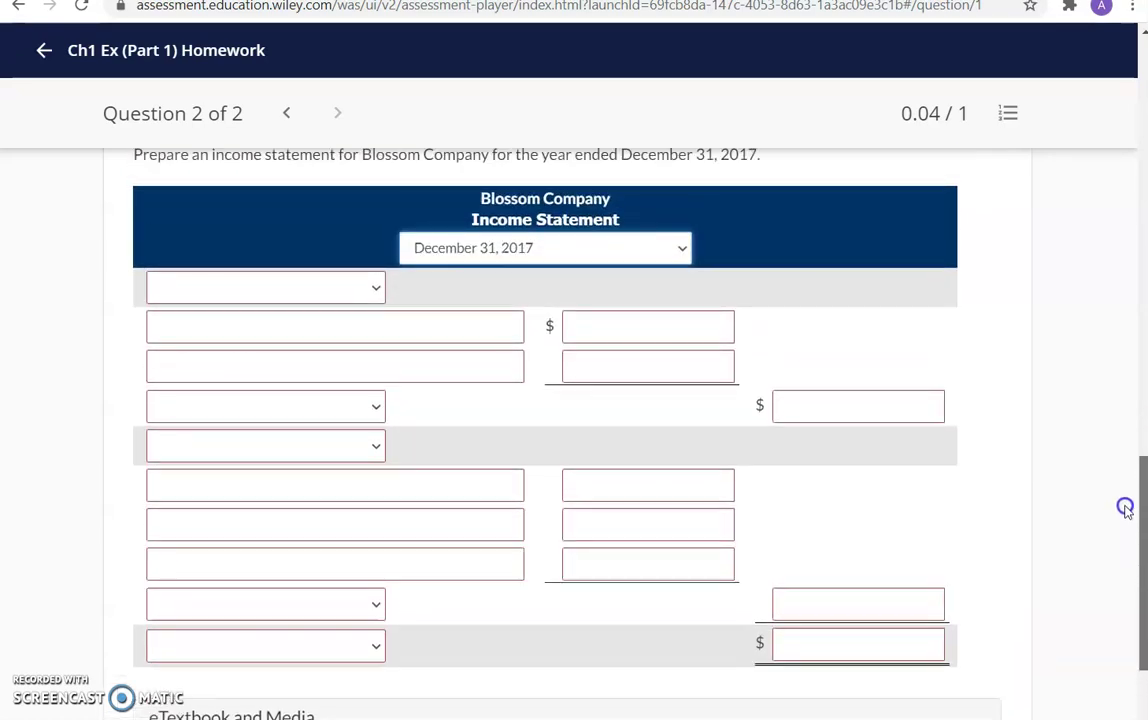
left_click(372, 289)
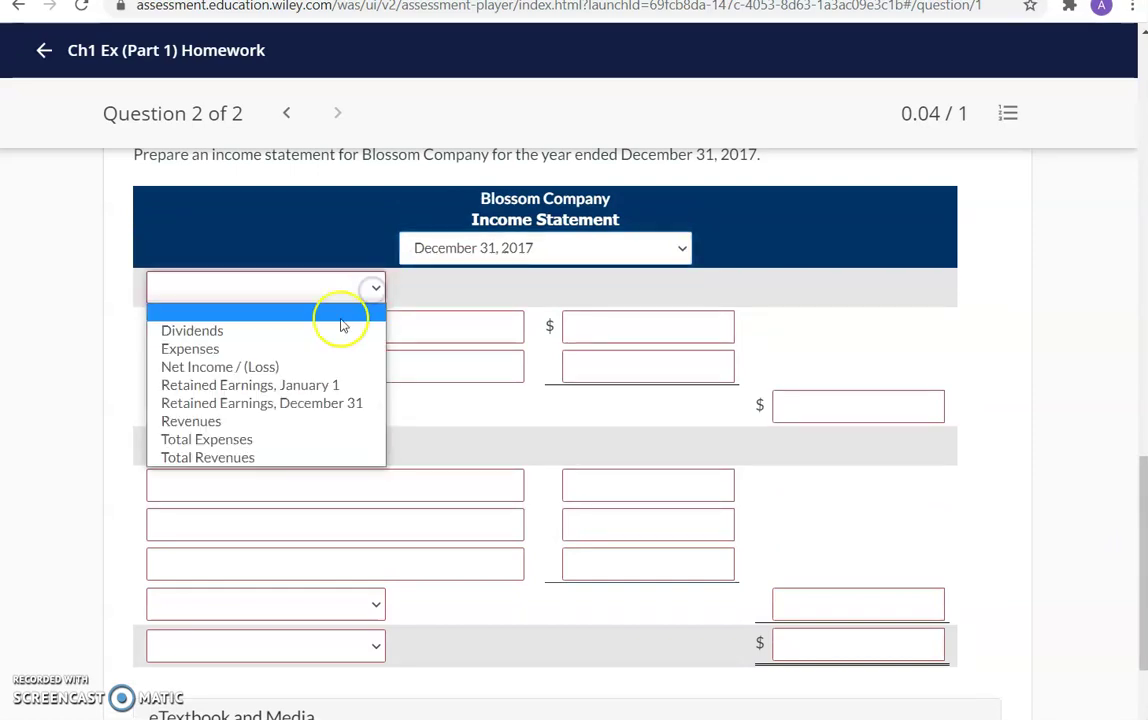
left_click(305, 424)
left_click(357, 445)
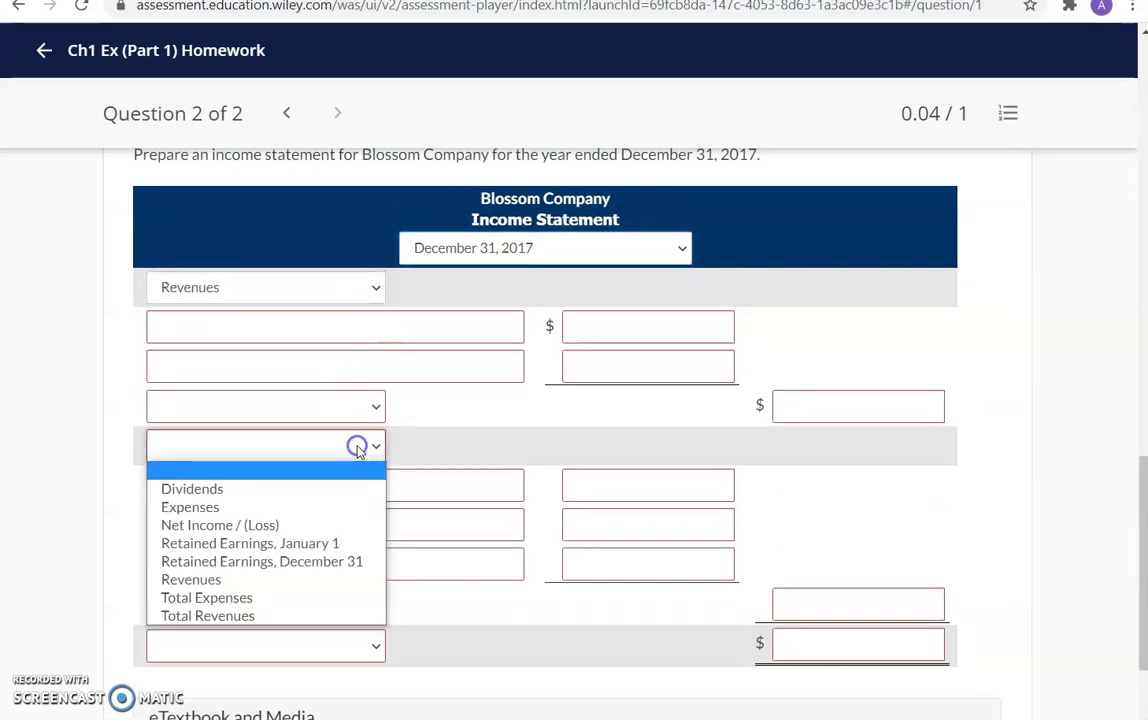
left_click(336, 505)
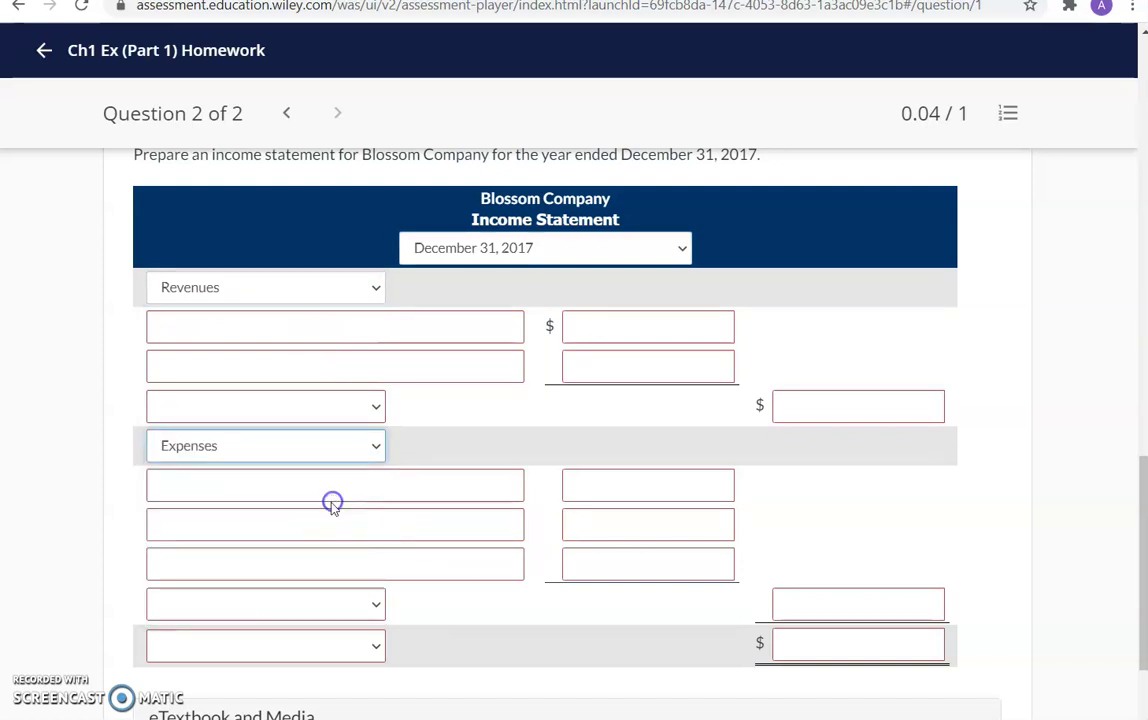
left_click(355, 650)
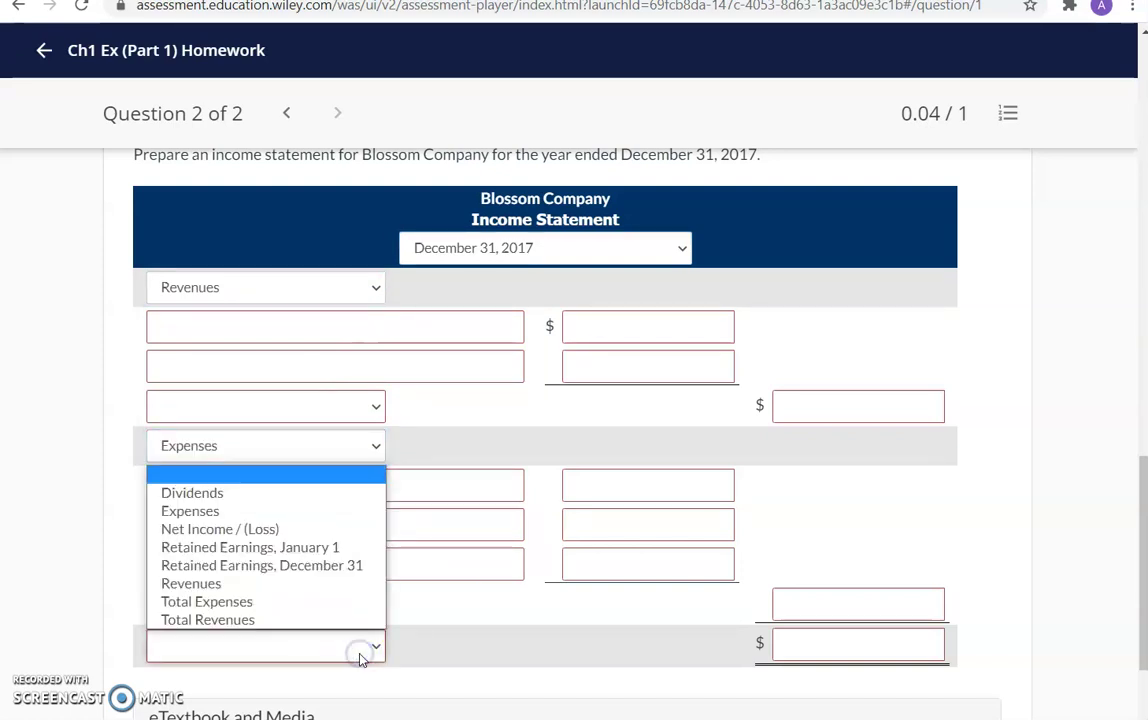
left_click(330, 529)
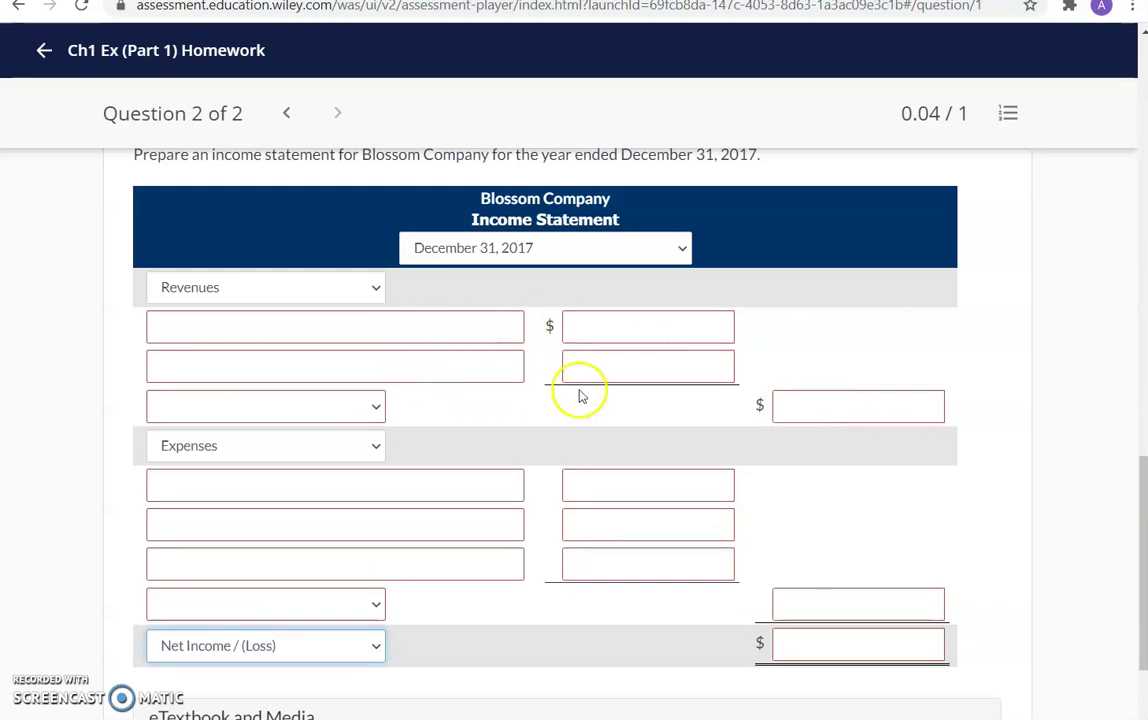
Take the sales revenue from the given amounts and enter Sales Revenue with 581,700 as the first Revenues line.
left_click_drag(1140, 523, 1142, 522)
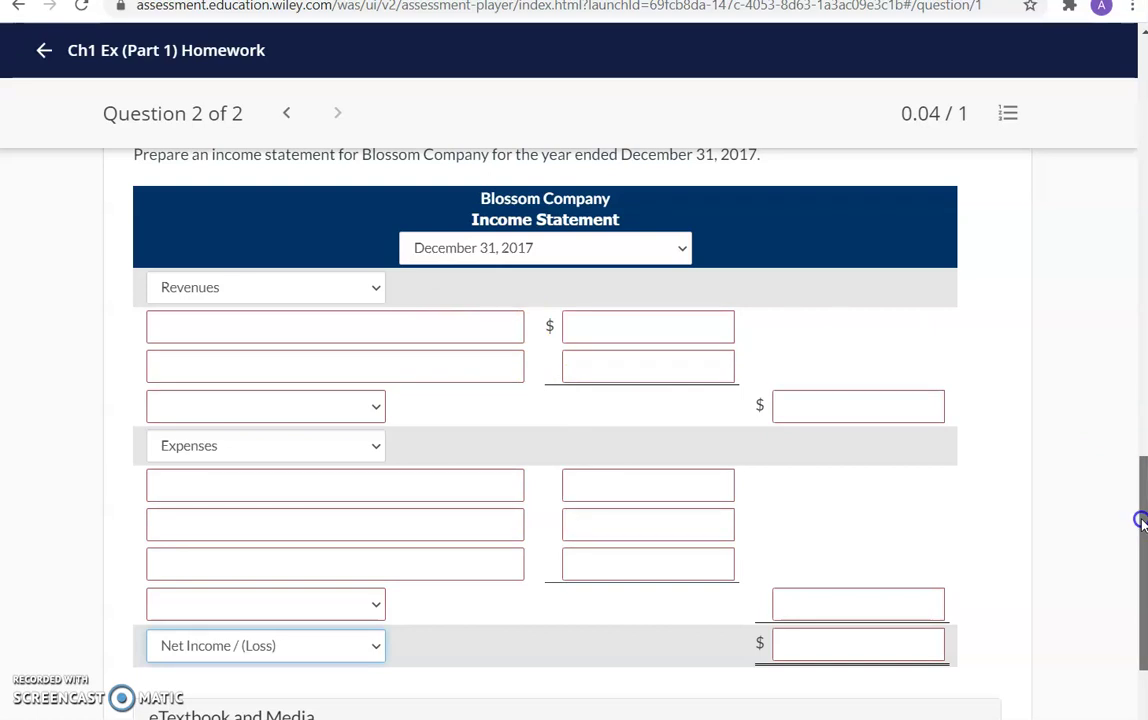
left_click_drag(1141, 520, 1141, 95)
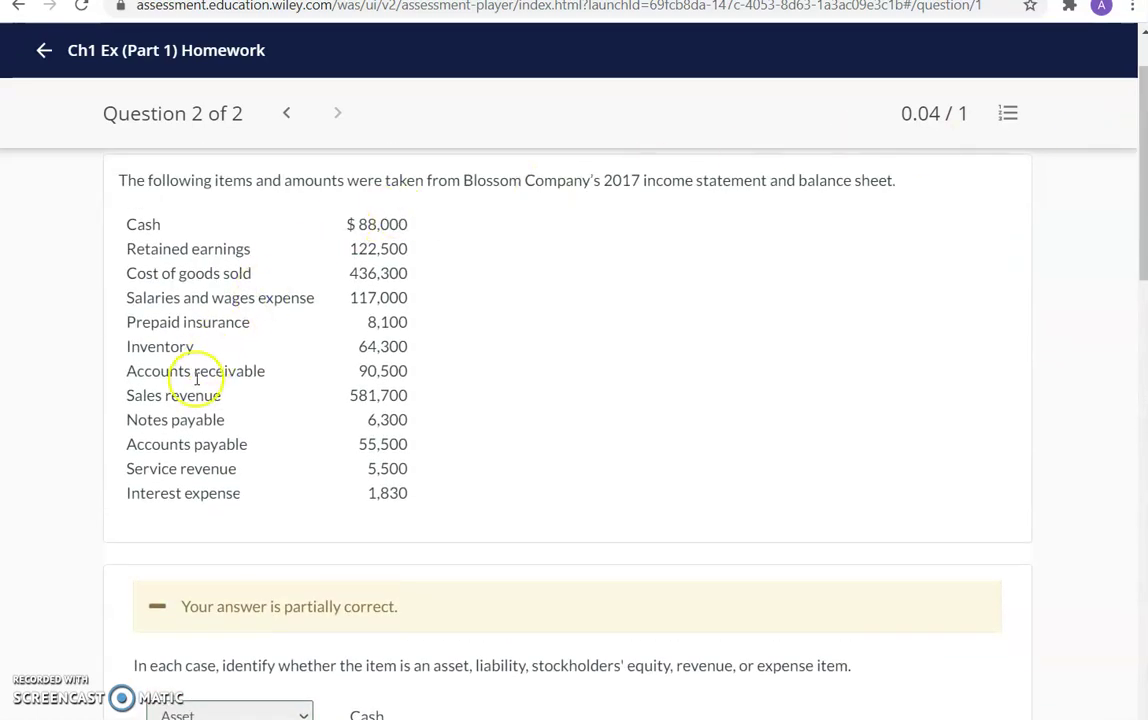
left_click_drag(128, 399, 224, 397)
left_click_drag(350, 397, 409, 395)
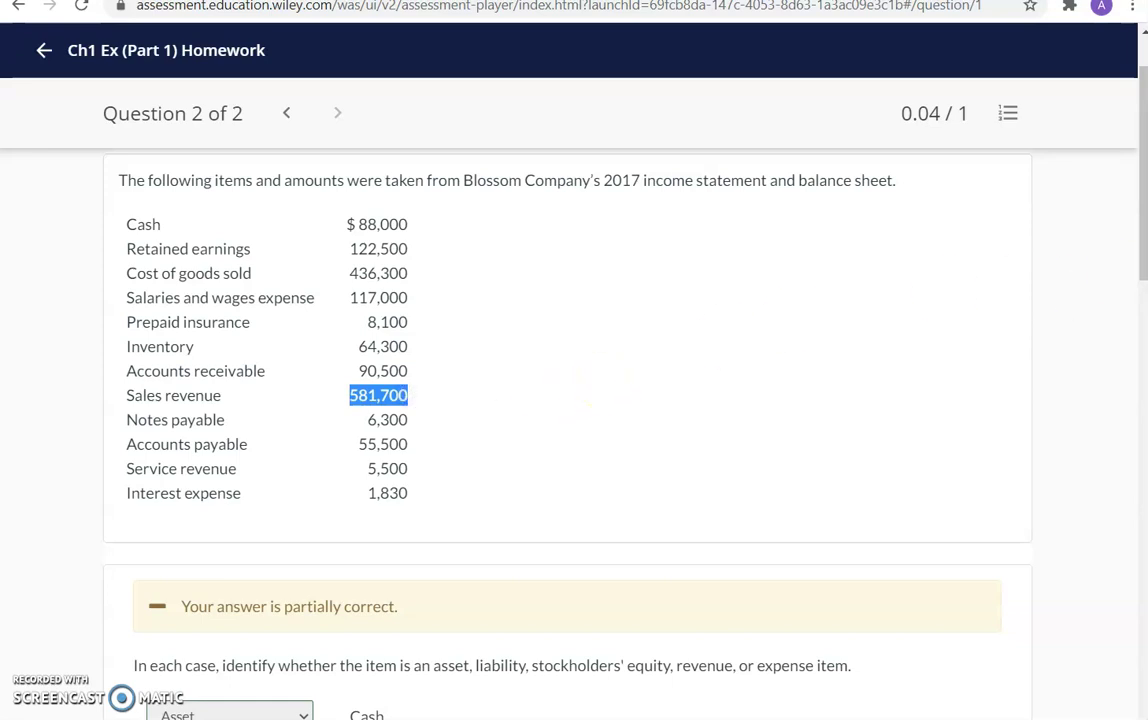
left_click_drag(1132, 195, 1136, 595)
left_click(307, 315)
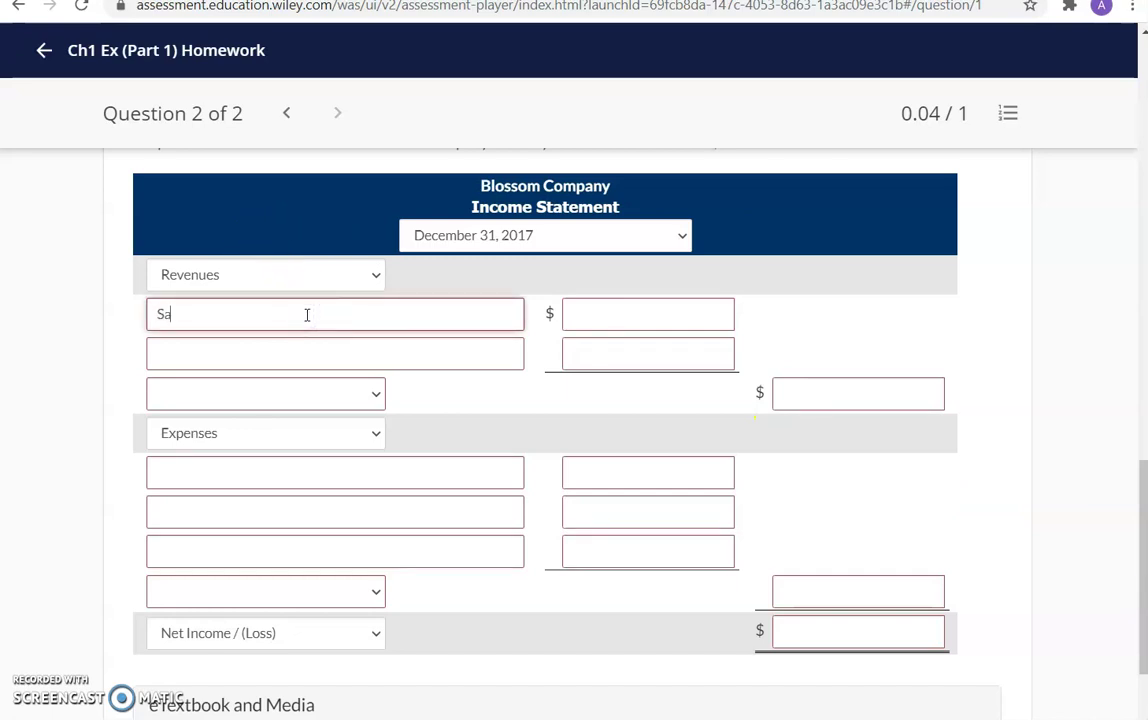
type("Sa")
left_click(287, 388)
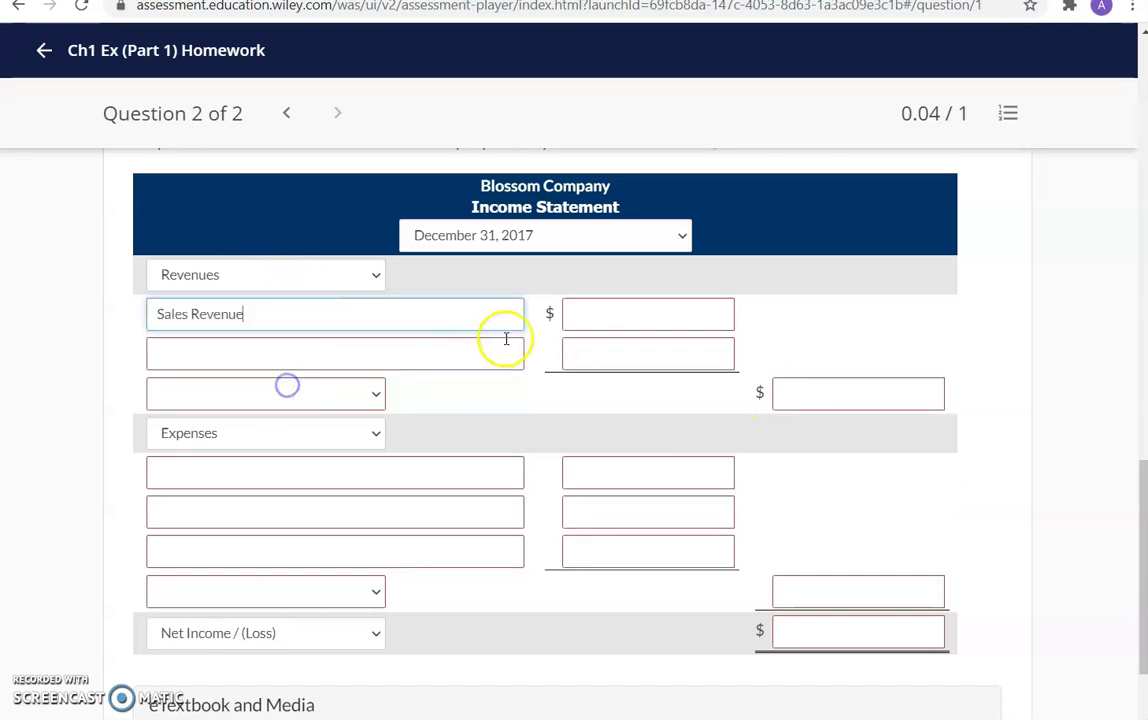
left_click(599, 323)
type("581,700")
Look up service revenue in the given amounts and enter Service Revenue with 5,500 as the second Revenues line.
left_click(1141, 491)
left_click_drag(1141, 491, 1113, 90)
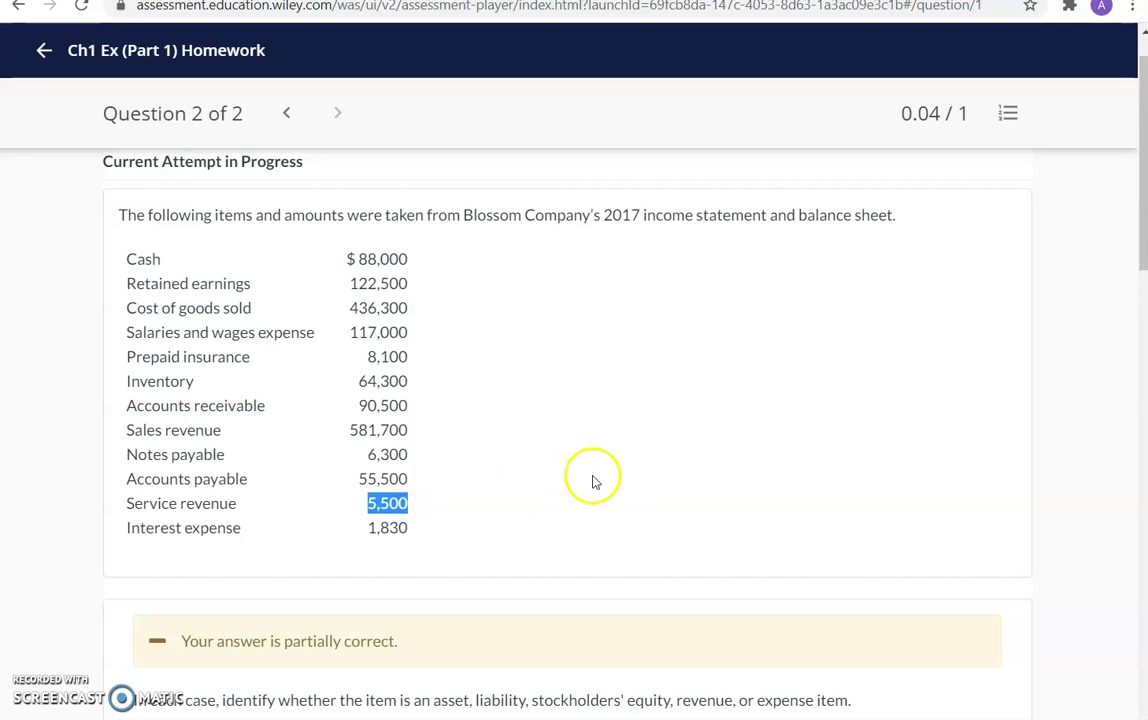
left_click_drag(1143, 235, 1131, 638)
left_click(441, 359)
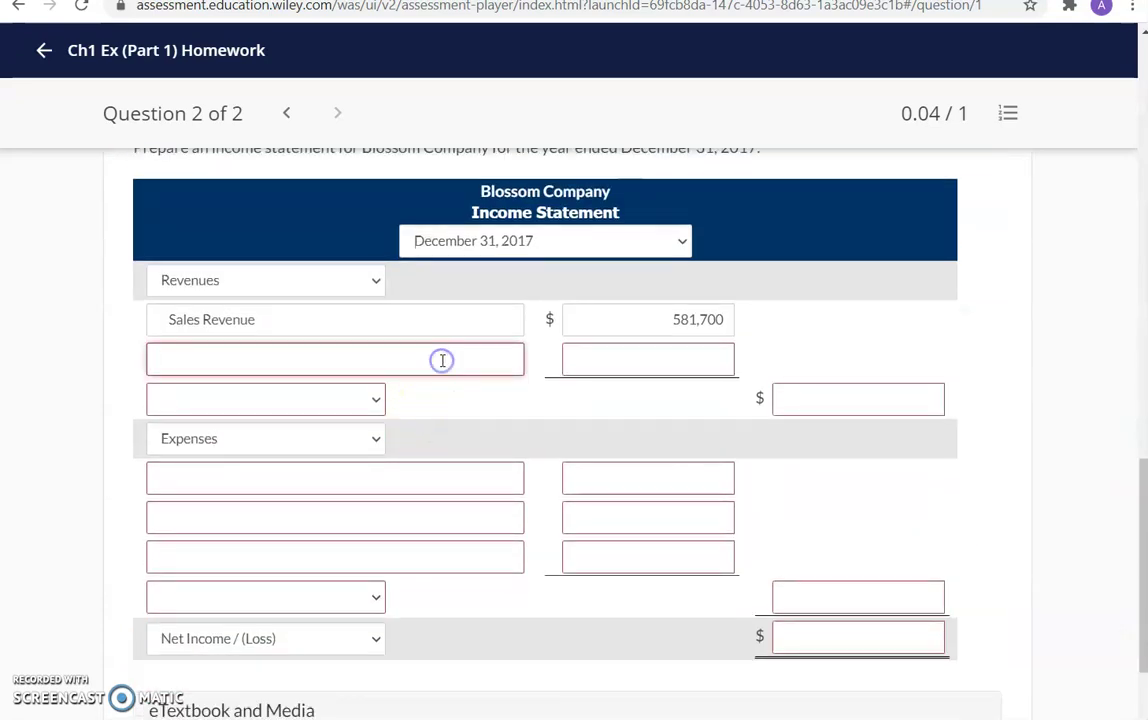
type("Se")
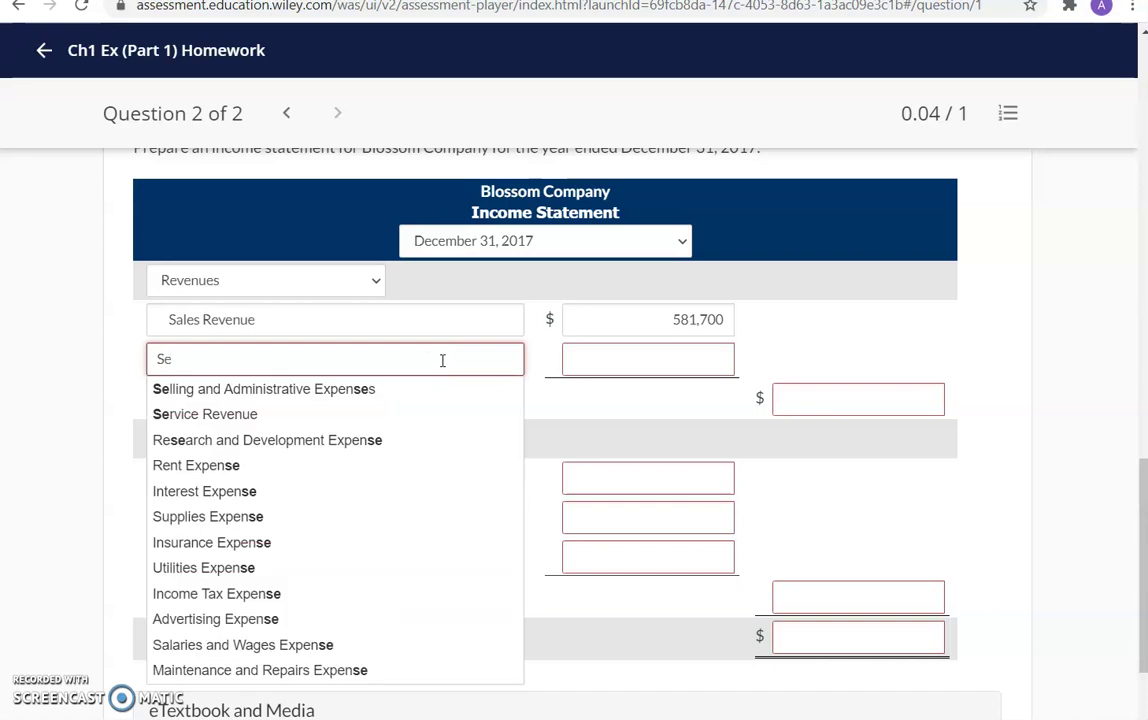
type("r")
left_click(392, 390)
left_click(629, 359)
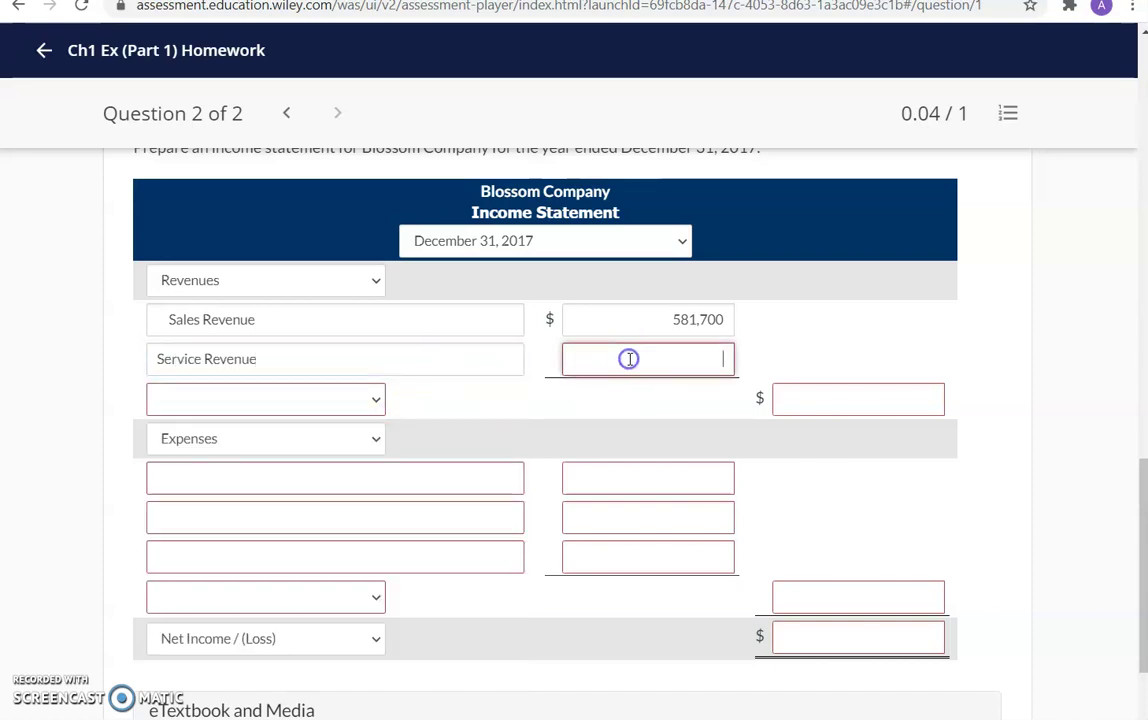
type("5,500")
left_click(683, 391)
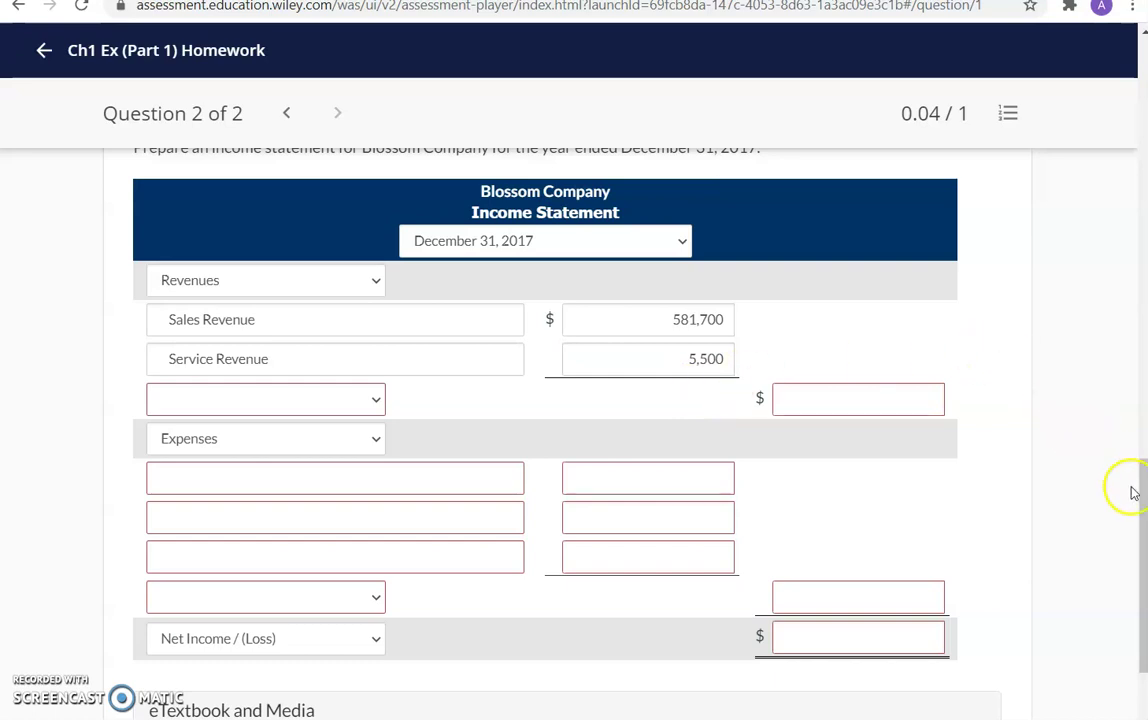
Label the line beneath the two revenue items Total Revenues.
left_click_drag(1142, 516, 1145, 522)
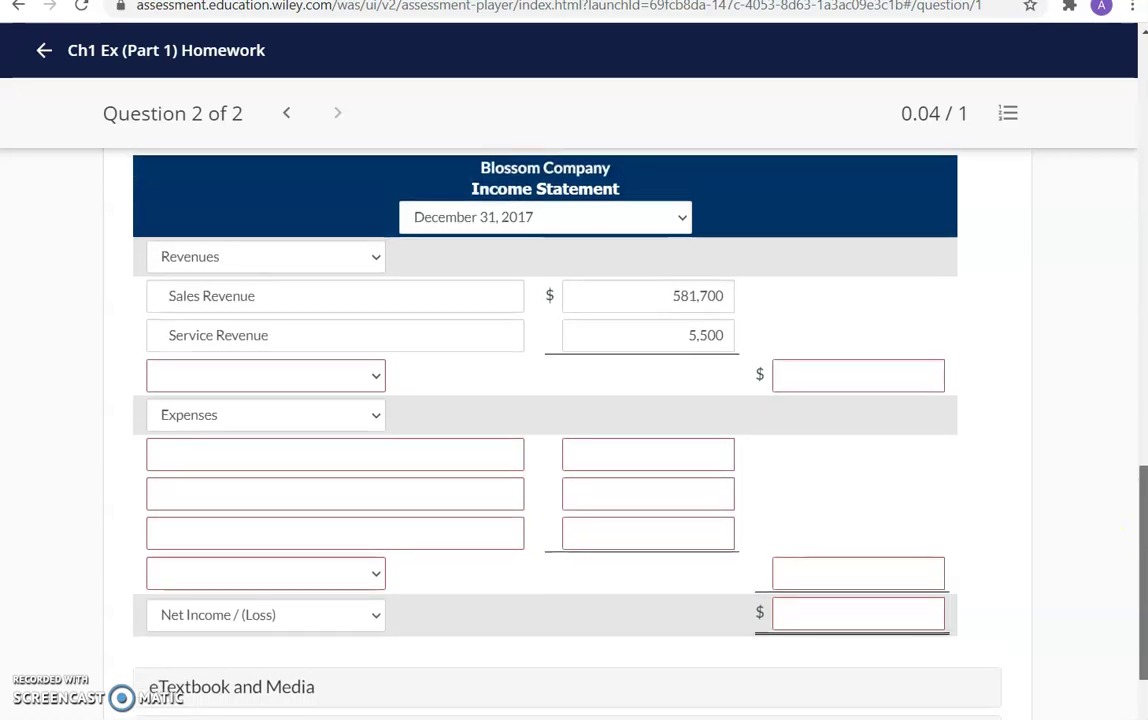
left_click(379, 376)
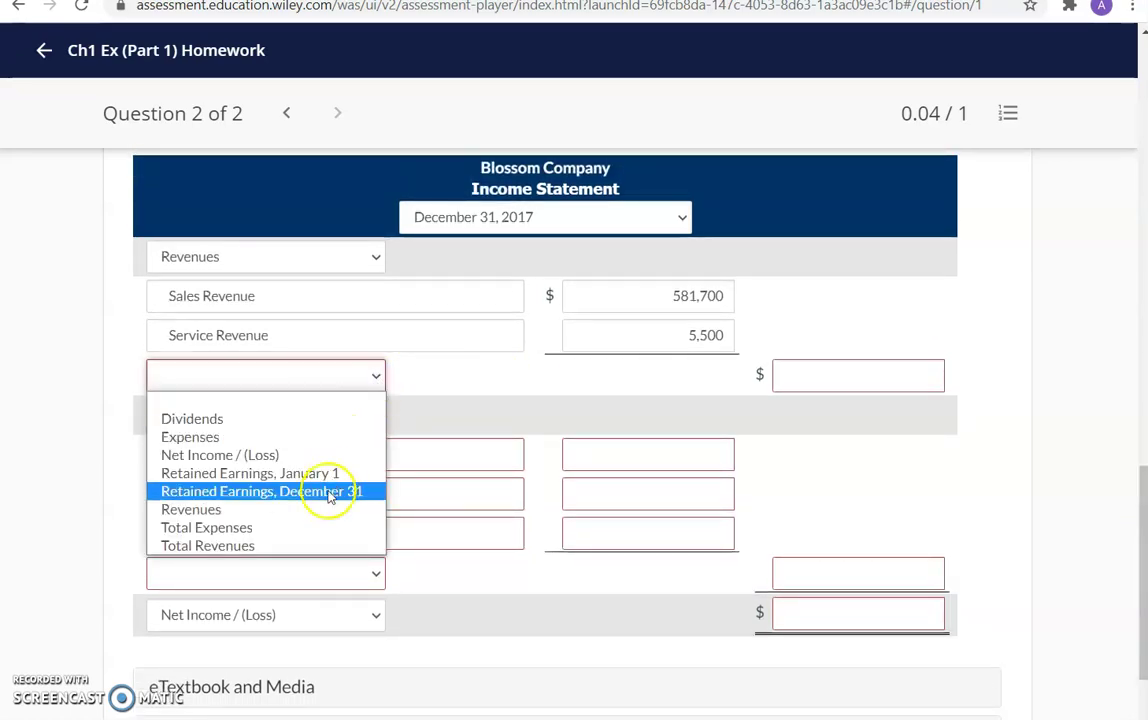
left_click(307, 545)
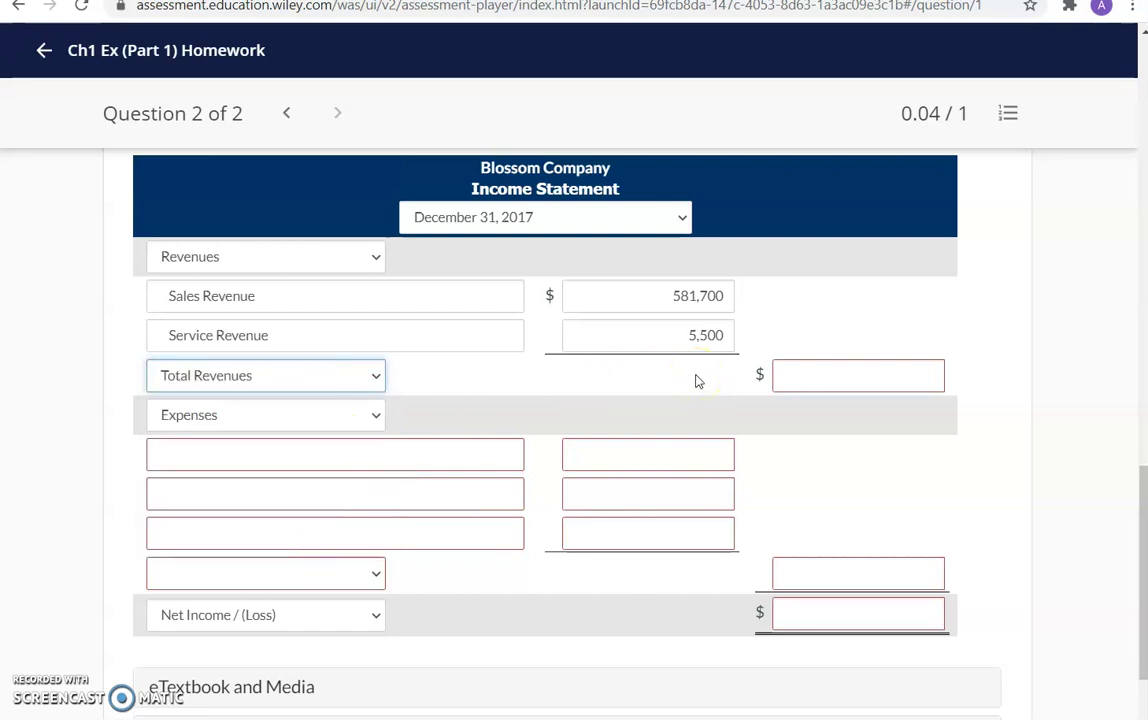
left_click(870, 372)
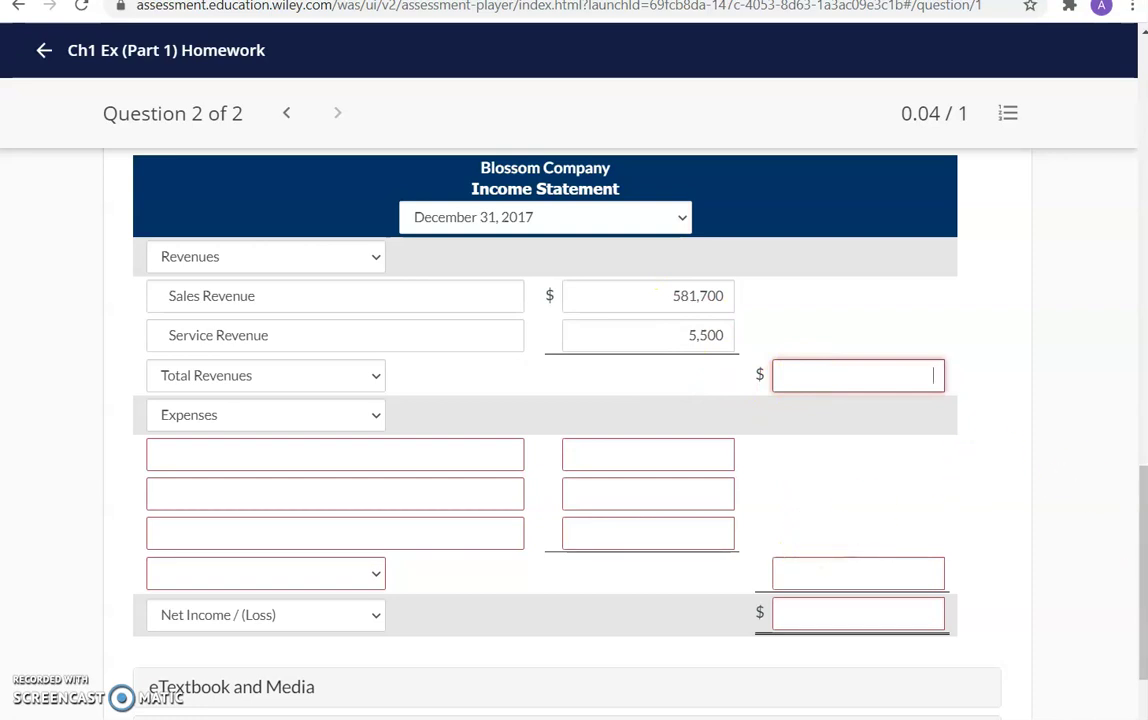
Take the cost of goods sold from the given amounts and enter Cost of Goods Sold with 436,300 as the first Expenses line.
left_click_drag(1143, 547, 1128, 141)
left_click_drag(126, 305, 250, 313)
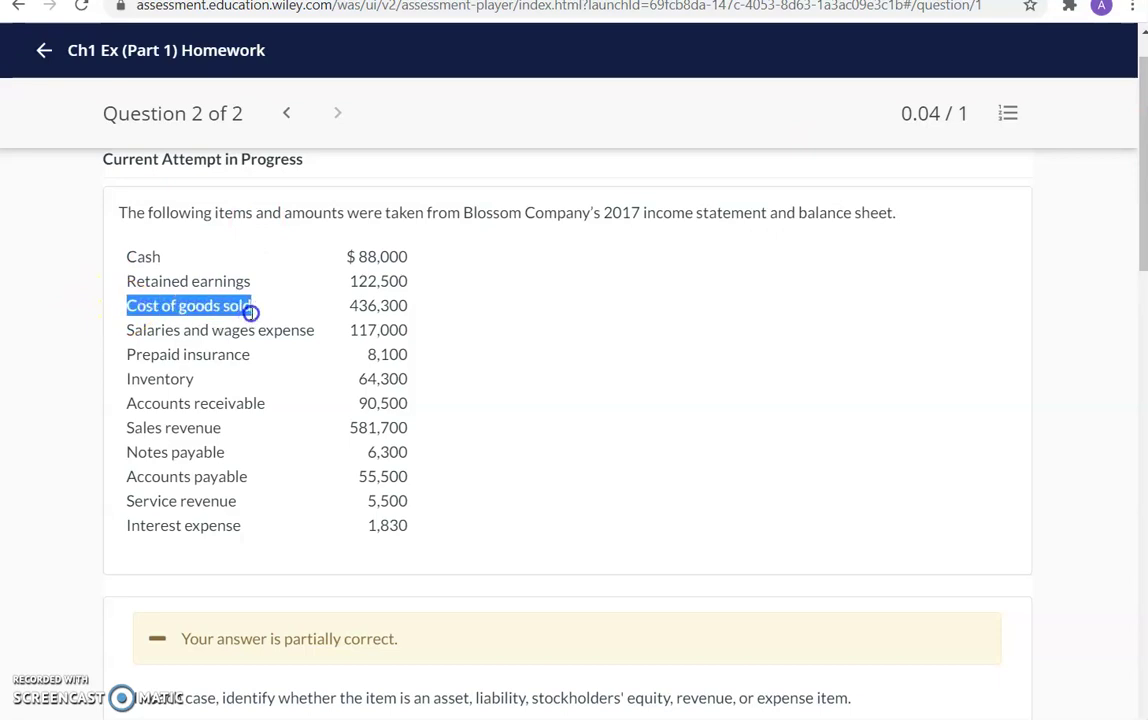
double_click(351, 305)
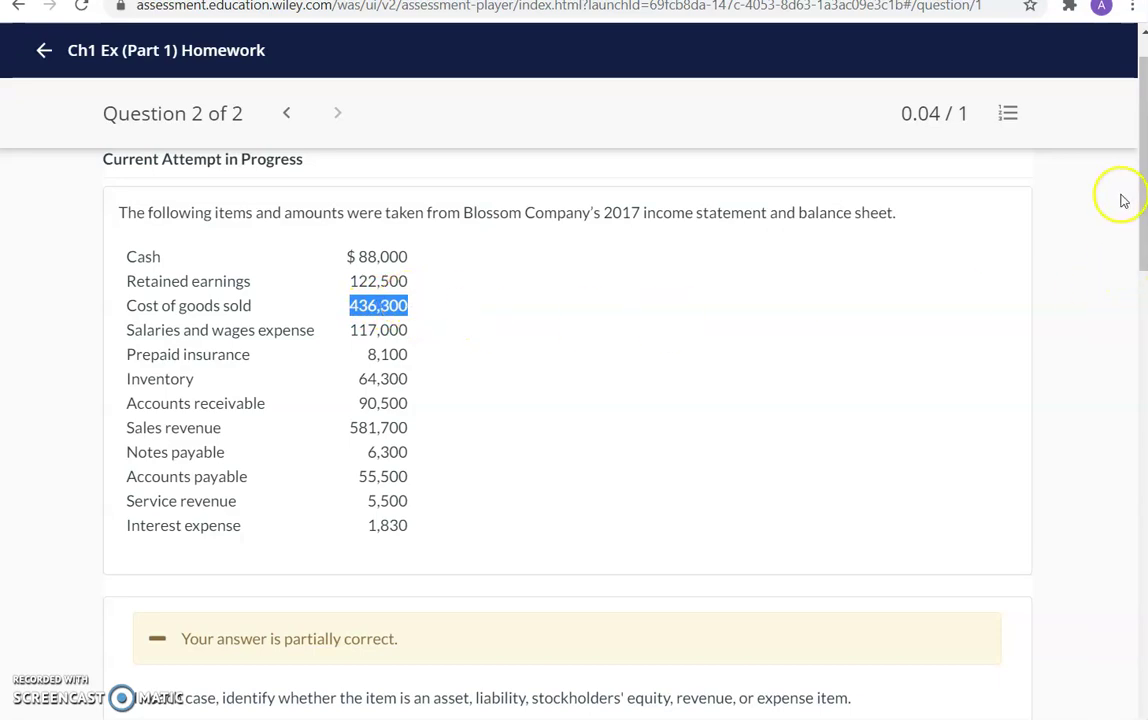
left_click_drag(1140, 167, 1089, 605)
left_click(617, 386)
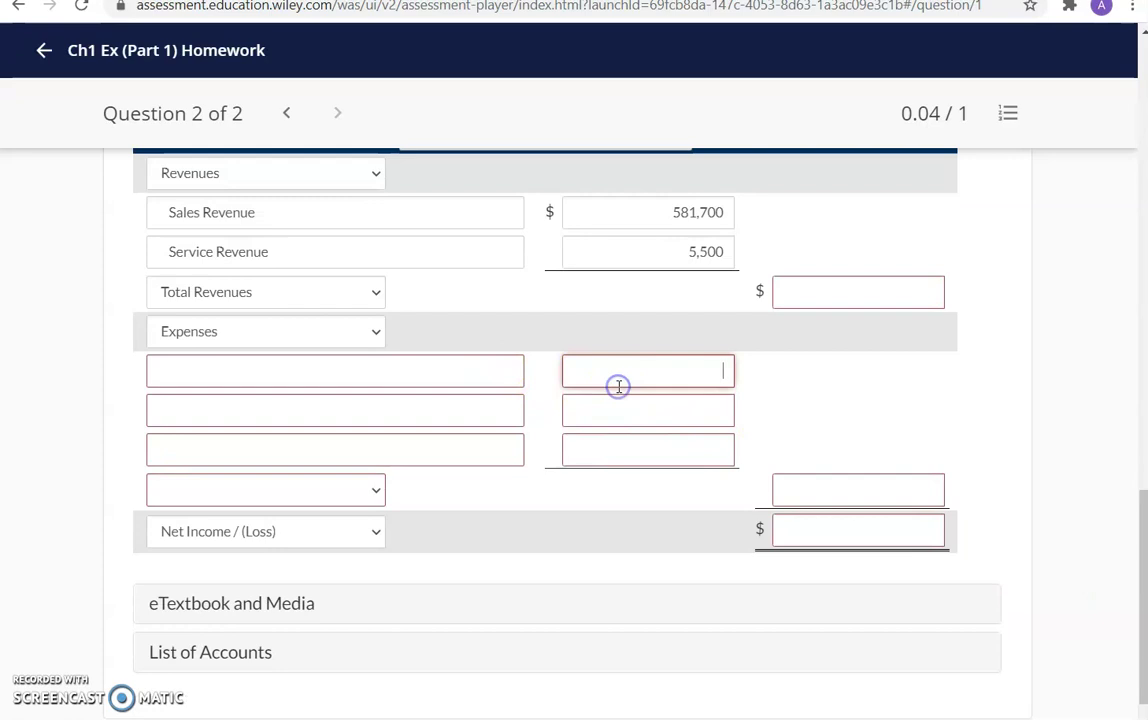
left_click(440, 374)
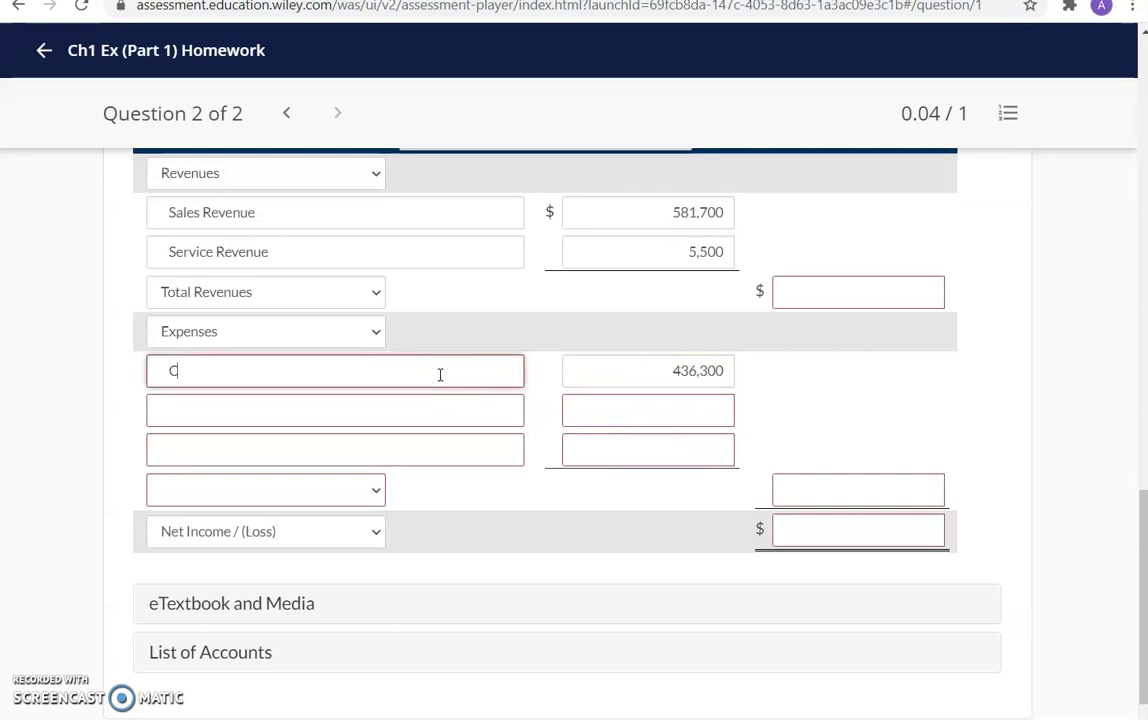
left_click(461, 376)
type("ost")
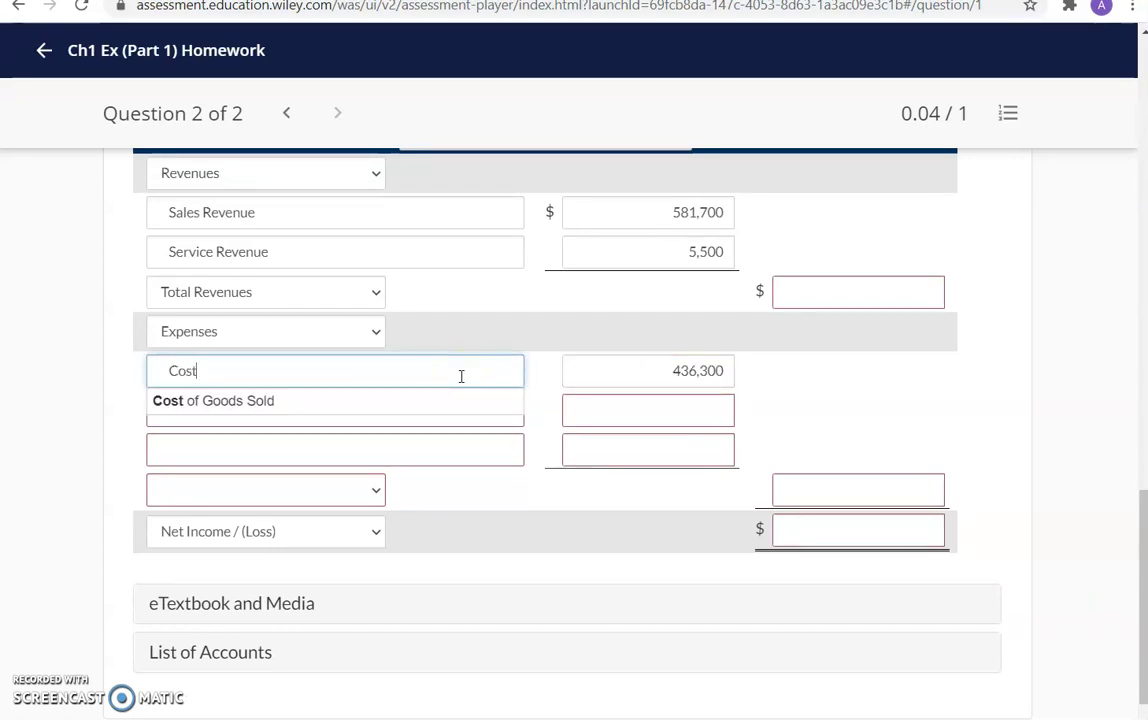
left_click(448, 402)
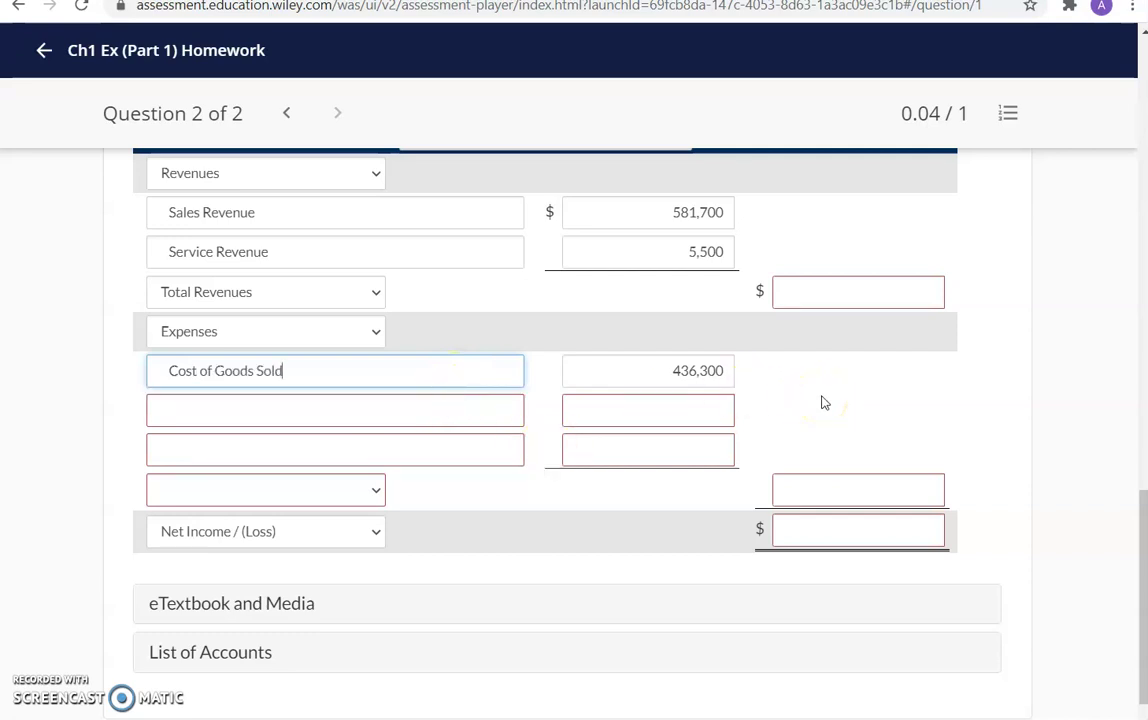
Take the salaries amount from the given list and enter Salaries and Wages Expense with 117,000 as the second Expenses line.
scroll(1143, 517, "up", 1)
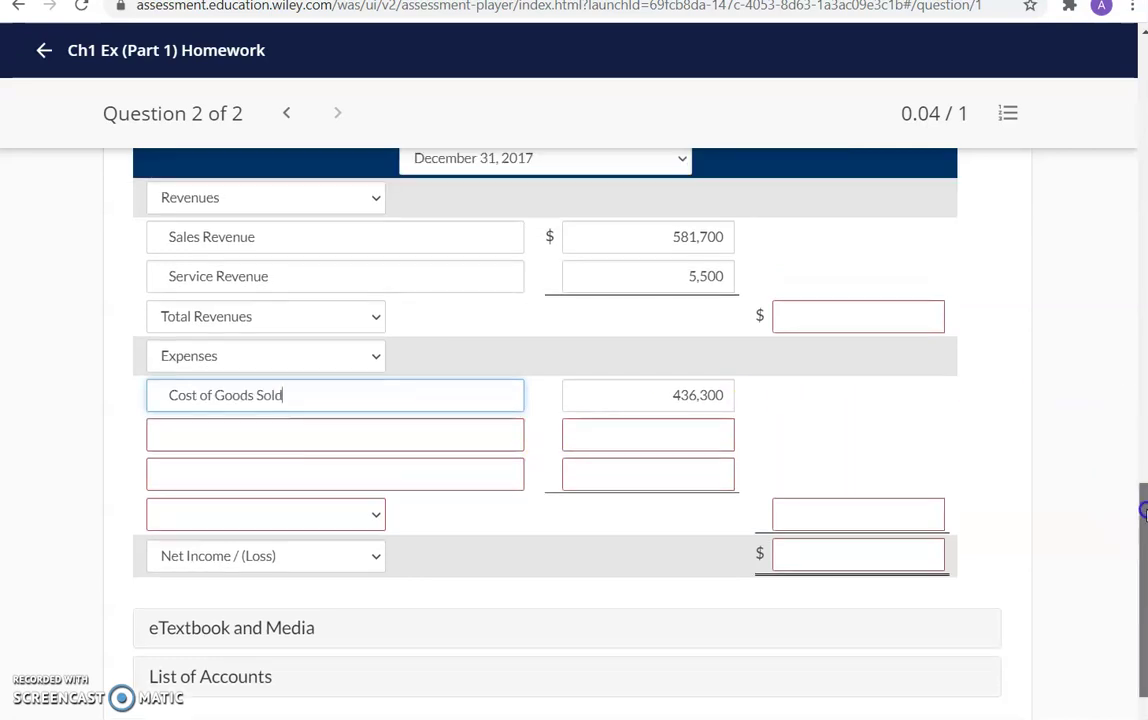
scroll(1143, 517, "up", 1)
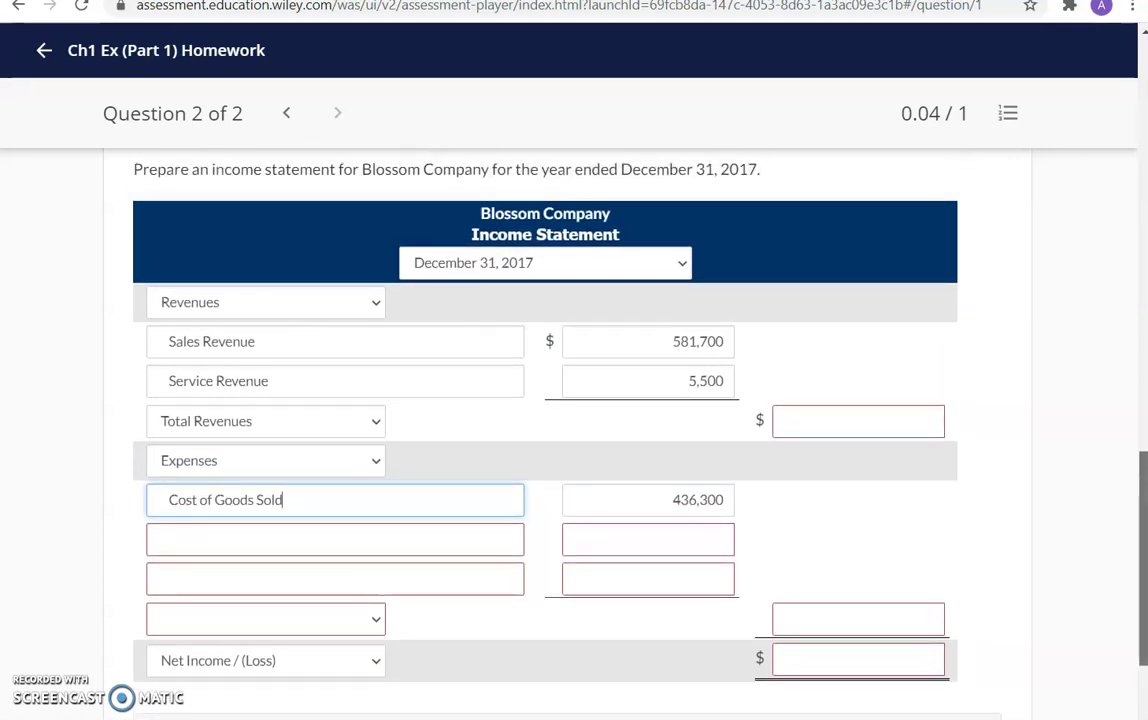
left_click_drag(1143, 517, 1136, 100)
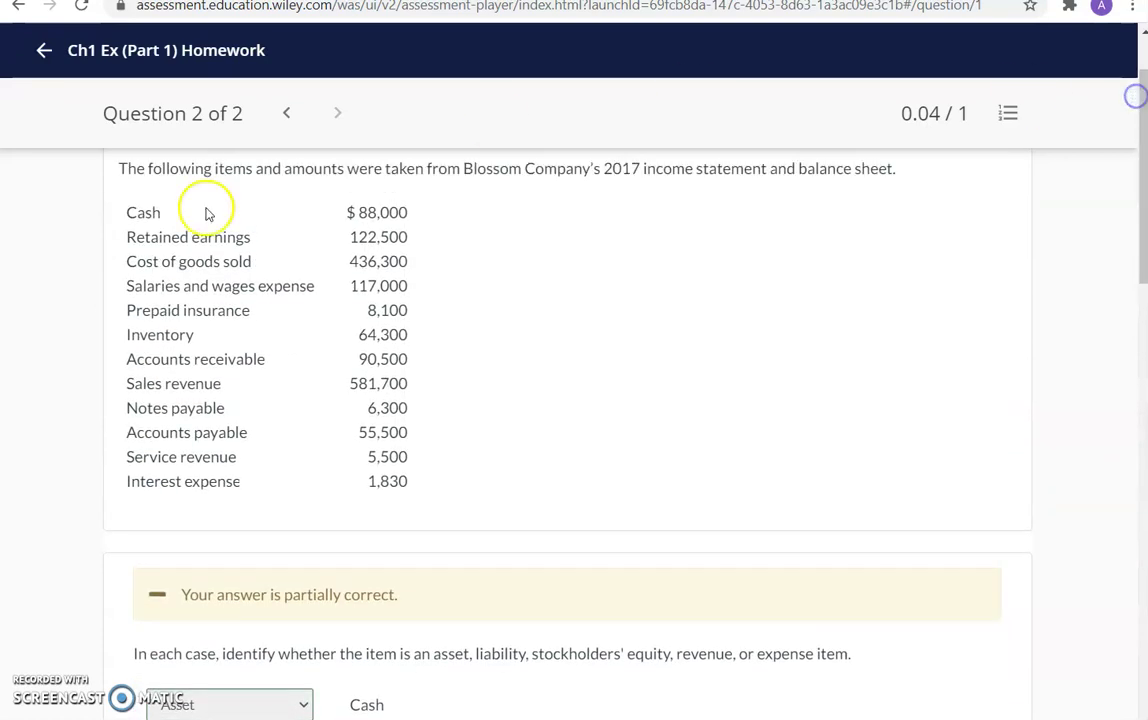
left_click_drag(410, 287, 395, 286)
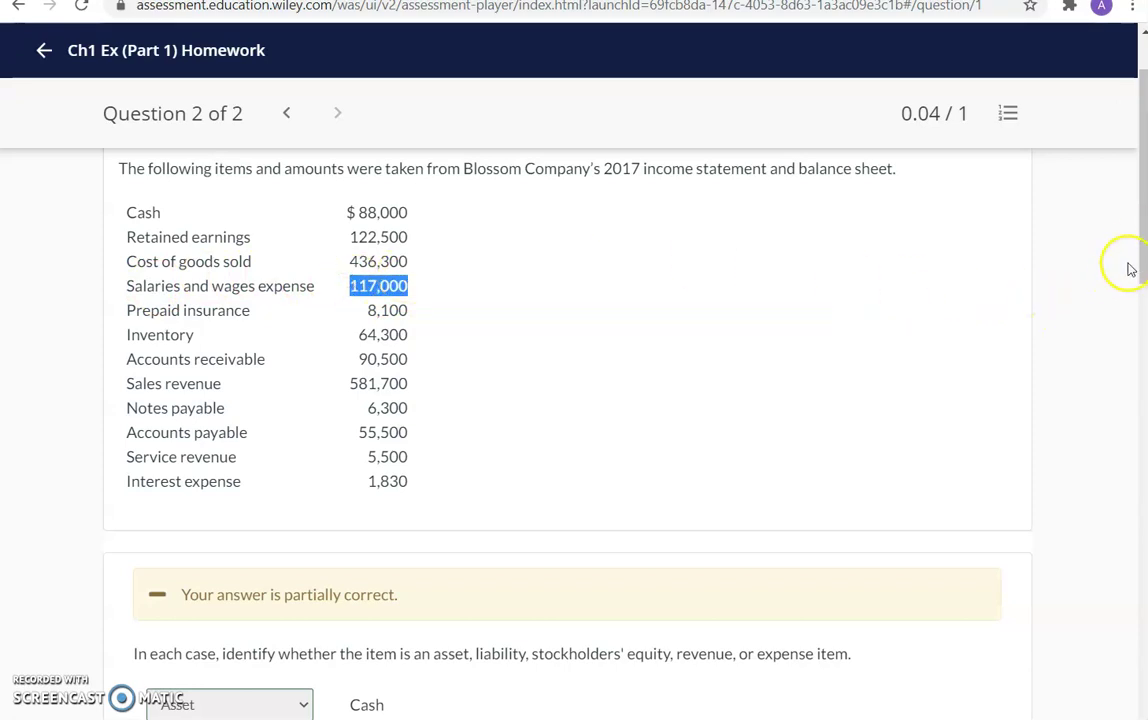
left_click_drag(1140, 231, 1132, 690)
left_click(607, 354)
type("117,000")
left_click(459, 354)
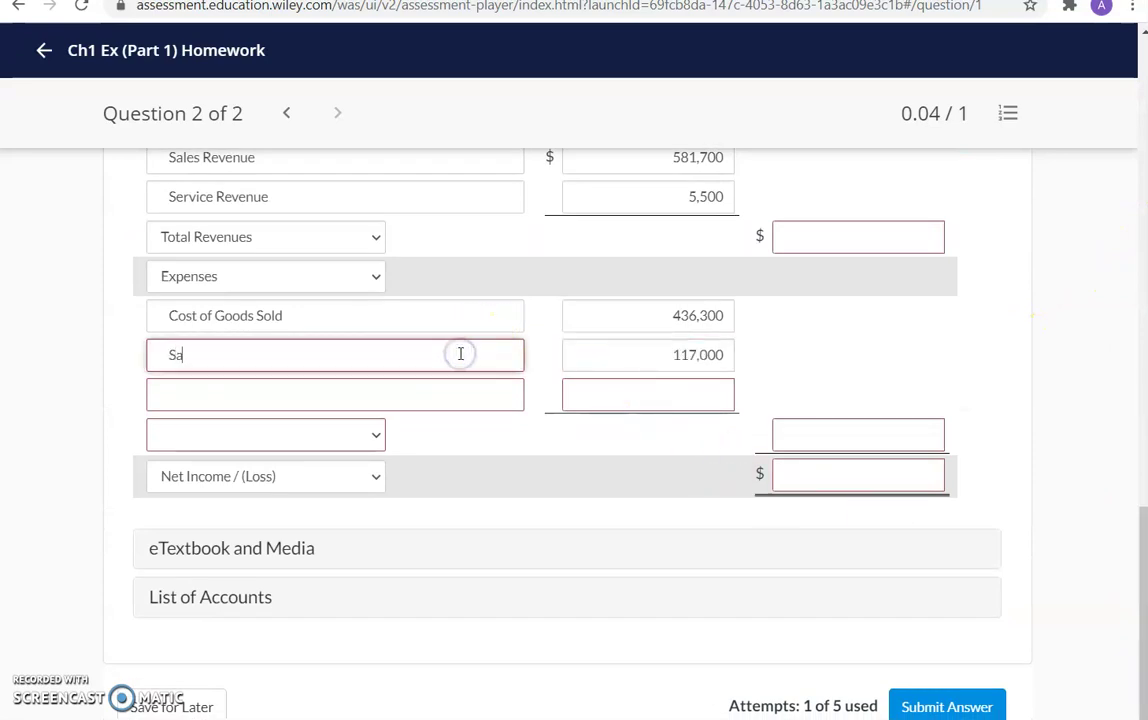
type("Sa")
left_click(451, 392)
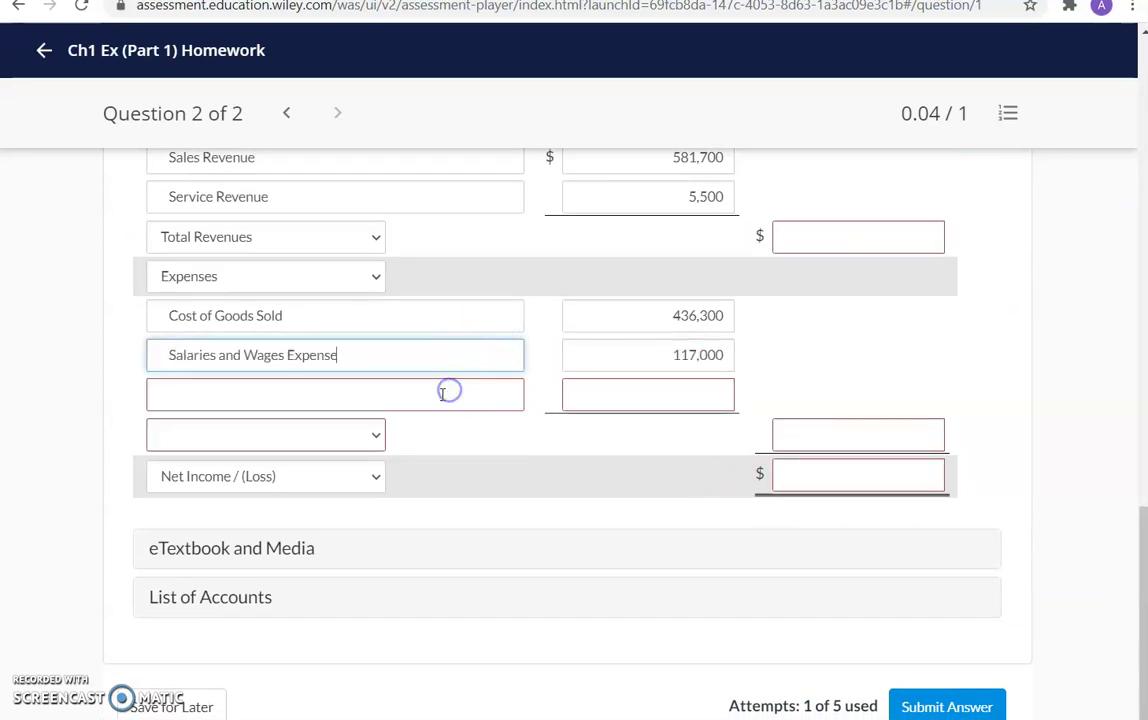
Take the interest expense from the given amounts and enter Interest Expense with 1,830 as the third Expenses line.
left_click_drag(1141, 545, 1141, 85)
left_click_drag(124, 537, 257, 534)
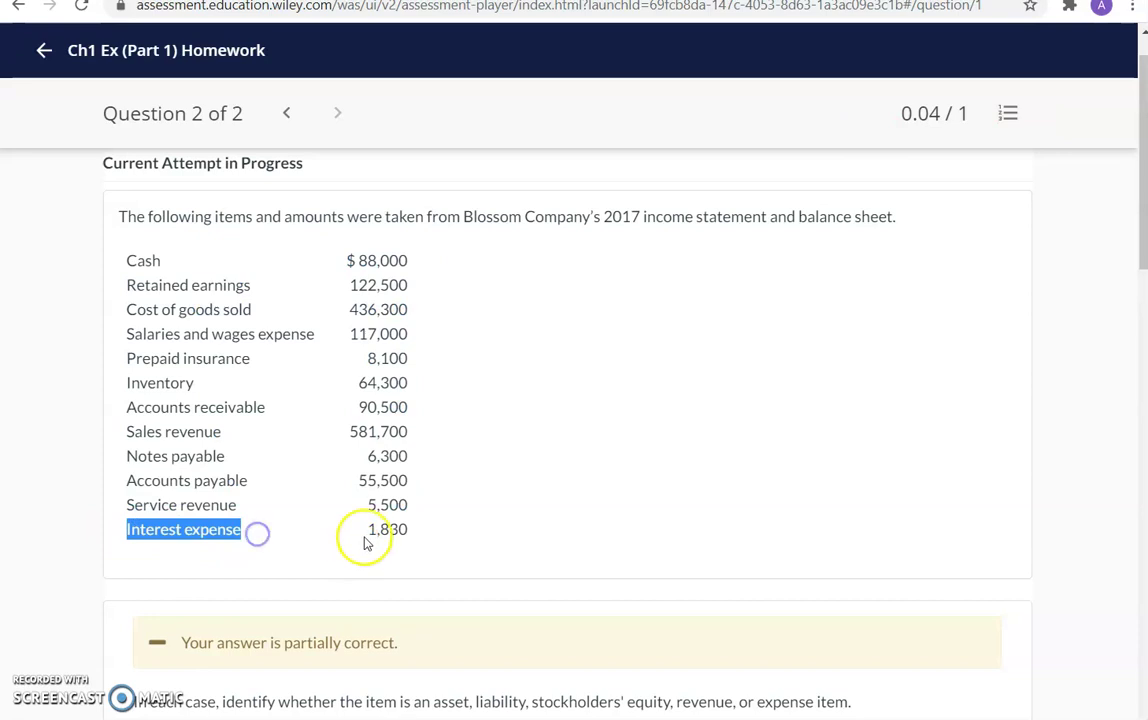
left_click_drag(370, 530, 399, 532)
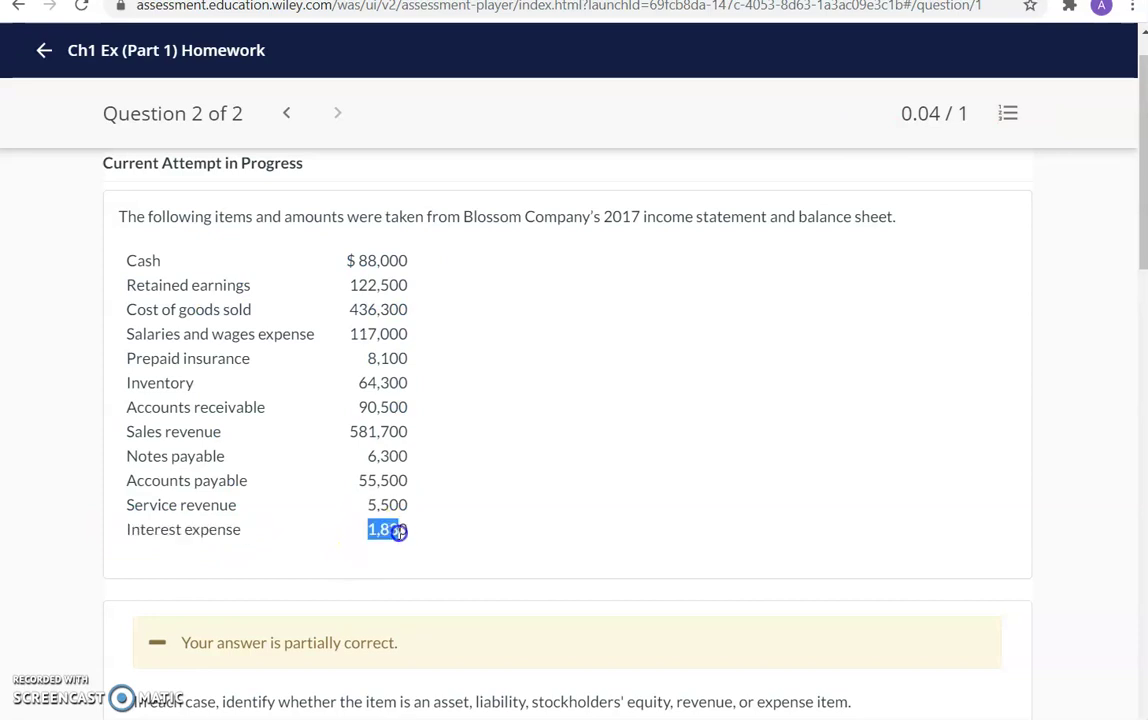
left_click_drag(1135, 225, 1079, 664)
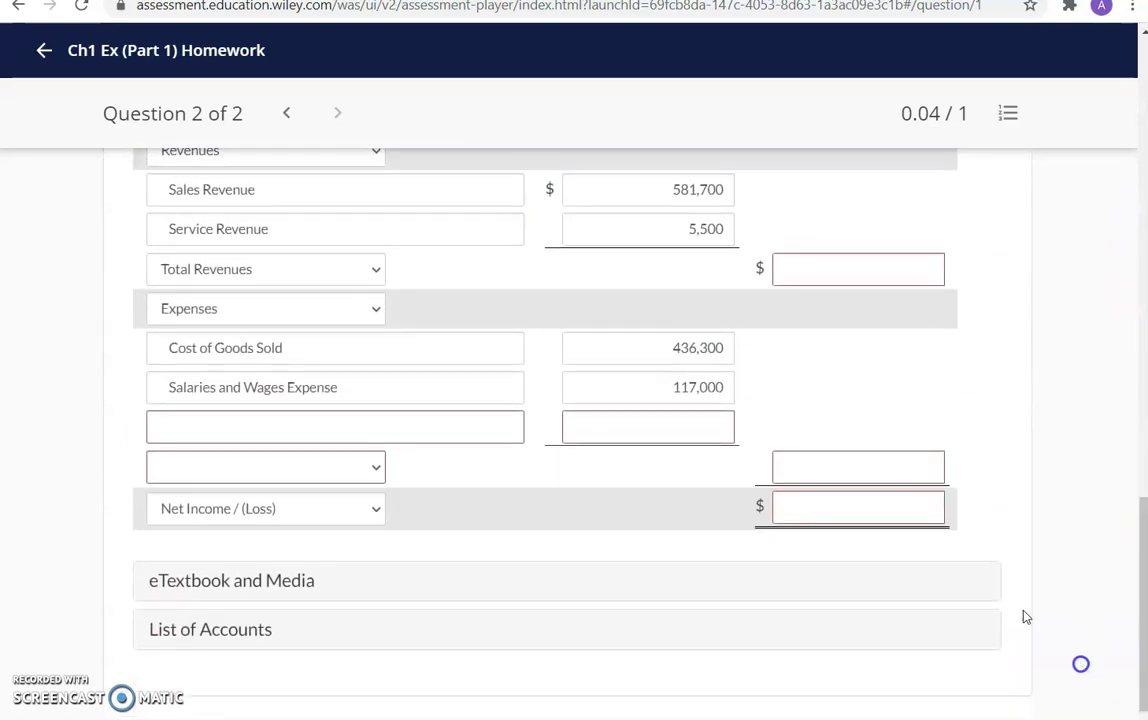
left_click(698, 428)
type("1,830")
left_click(436, 426)
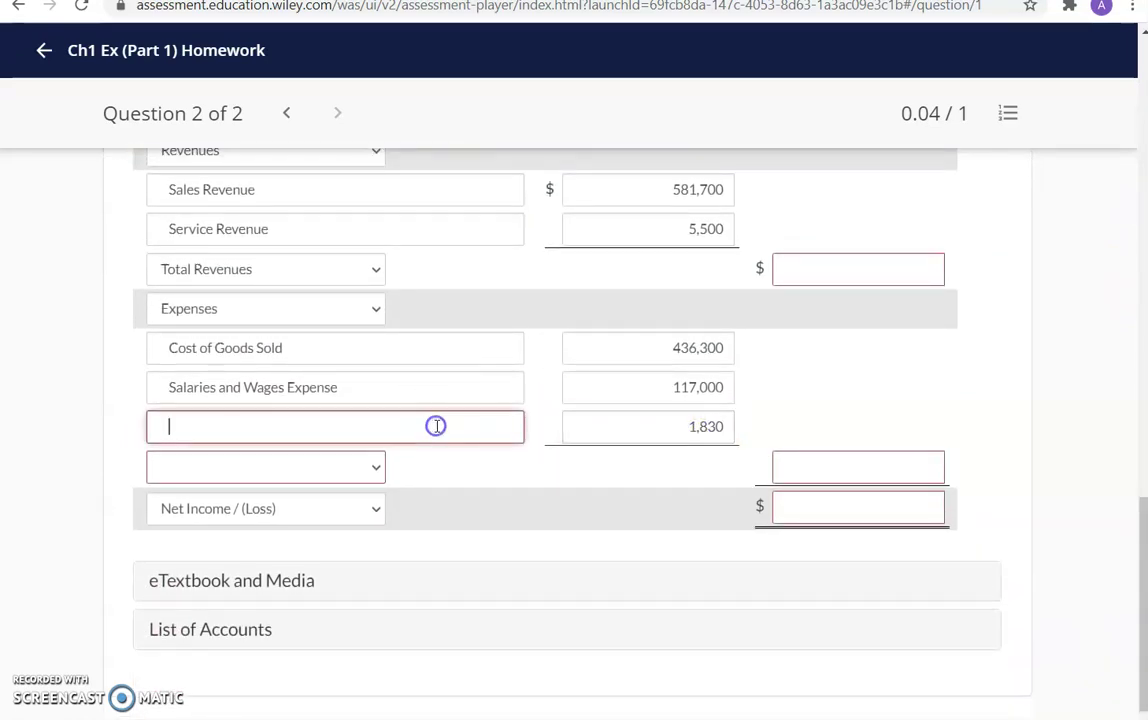
type("In")
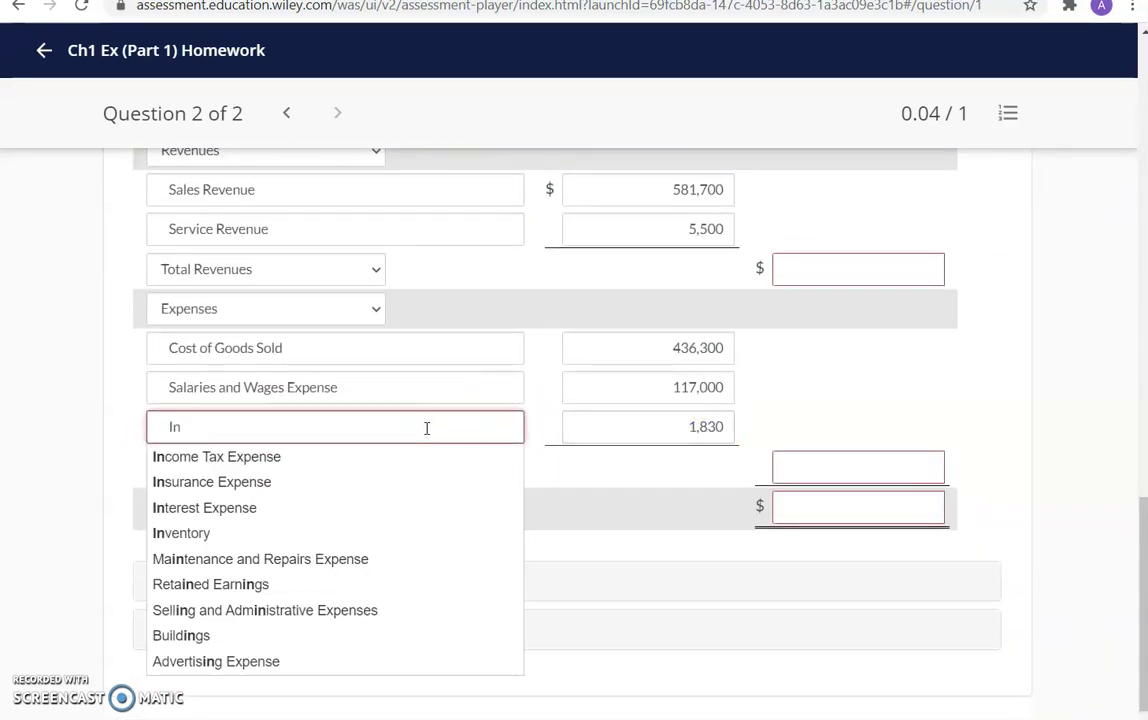
left_click(359, 507)
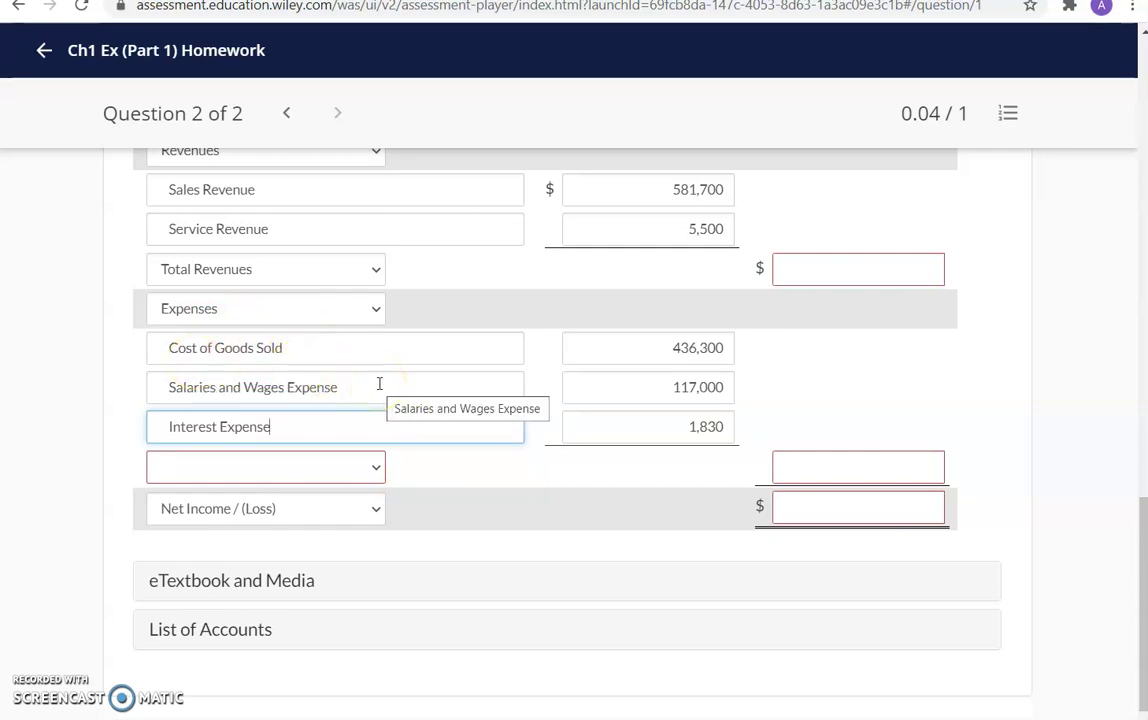
Label the line beneath the expense items Total Expenses and submit the answer to Question 2.
left_click(371, 469)
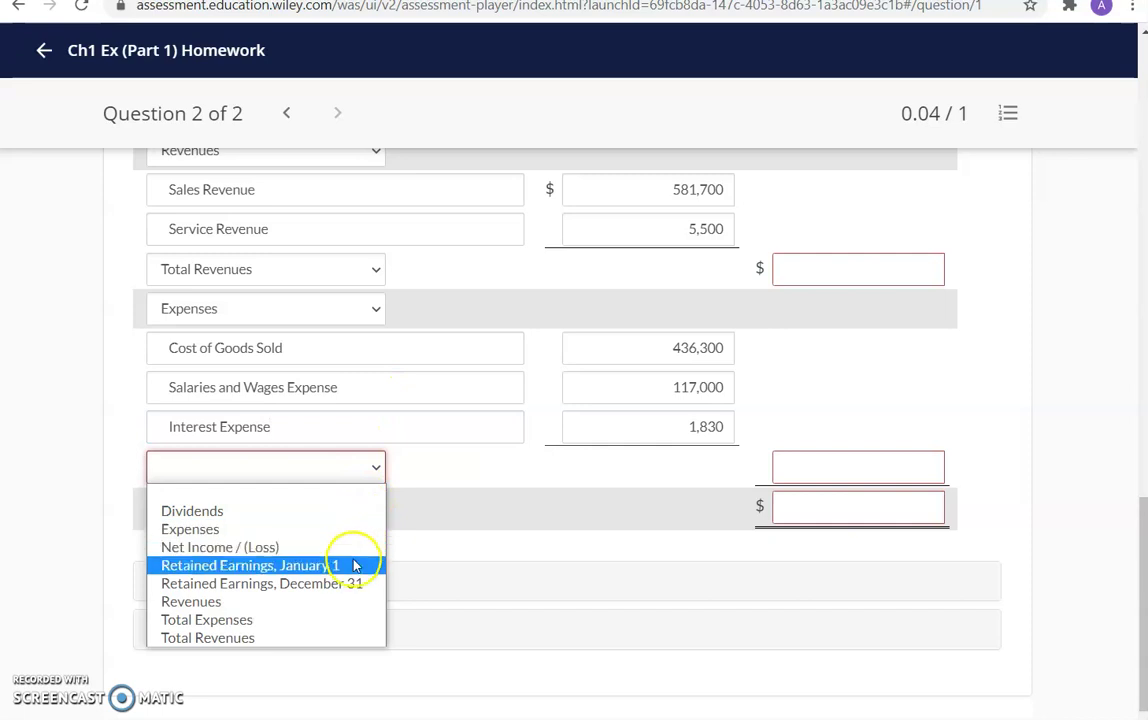
left_click(342, 618)
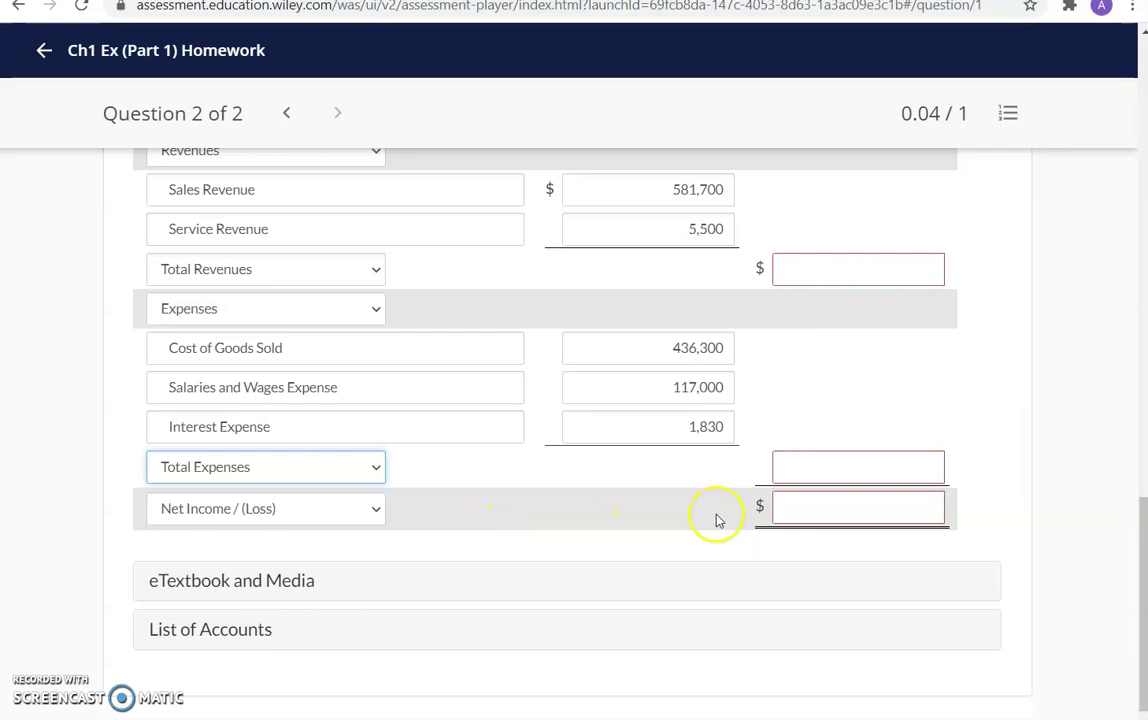
left_click_drag(1143, 530, 1143, 563)
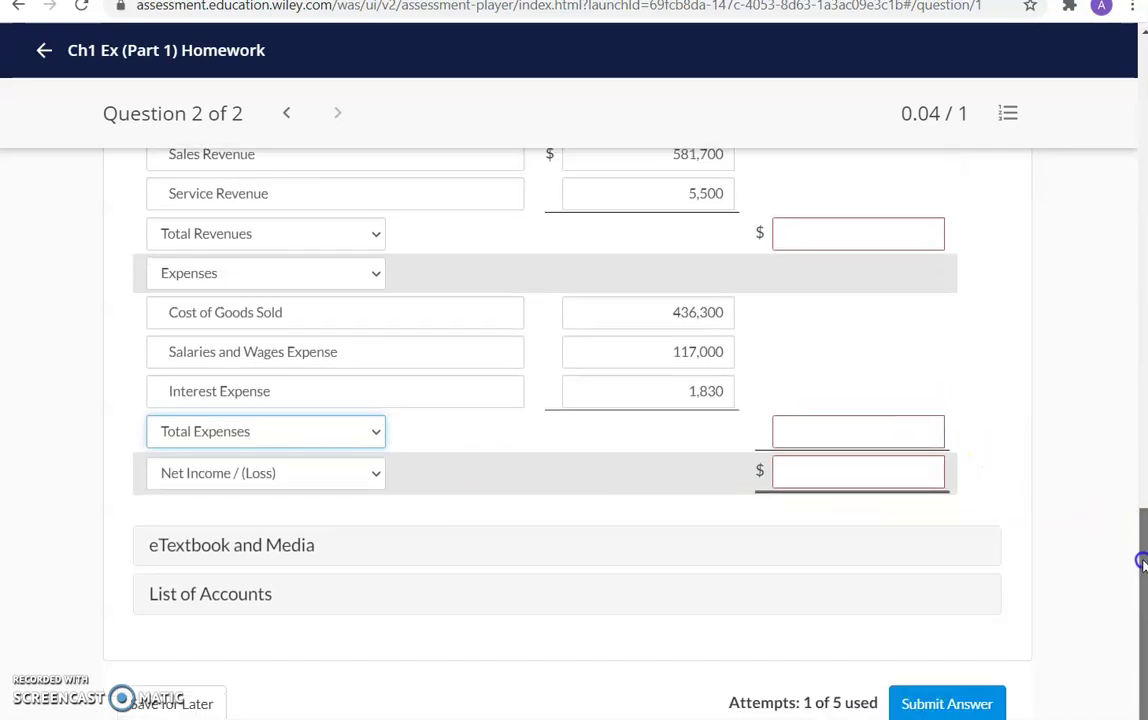
left_click(963, 704)
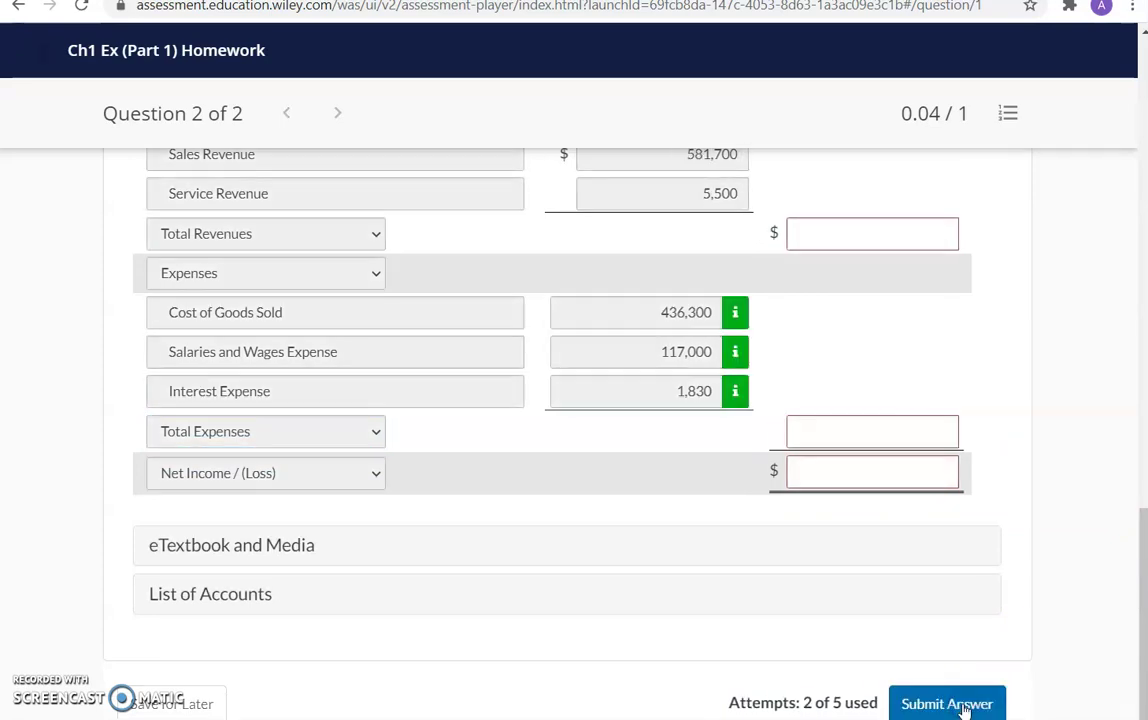
Review the graded income statement and set its date heading to For the Year Ended December 31, 2017.
left_click_drag(1141, 538, 1141, 498)
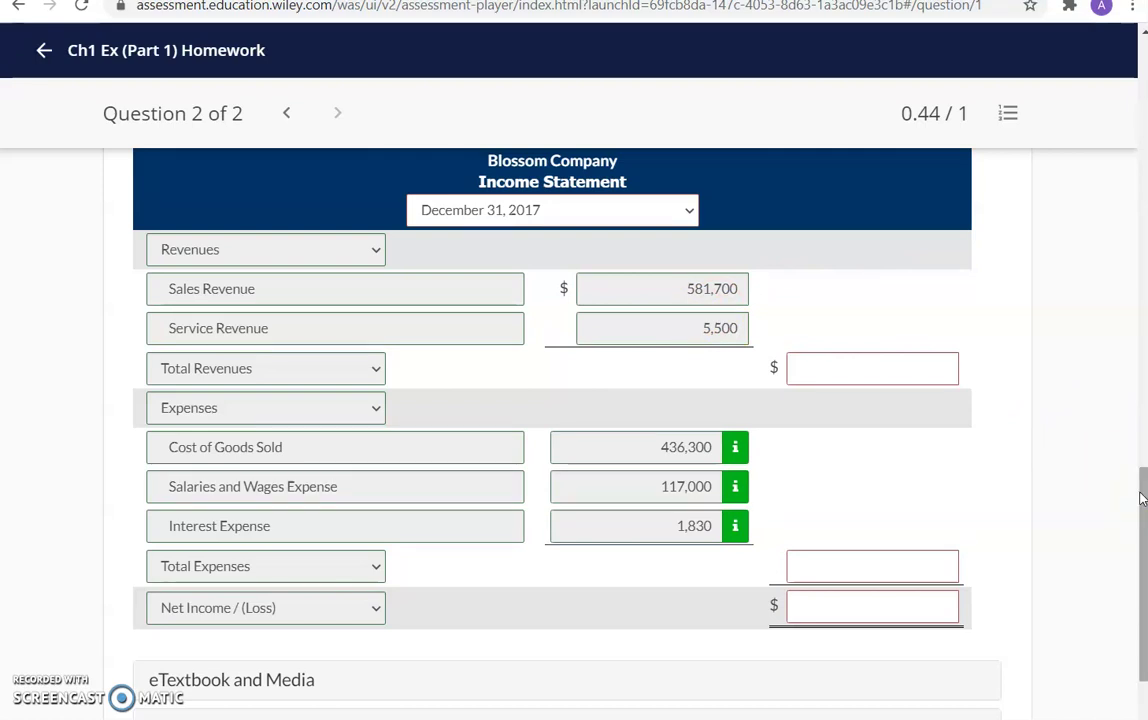
left_click_drag(1143, 508, 1143, 487)
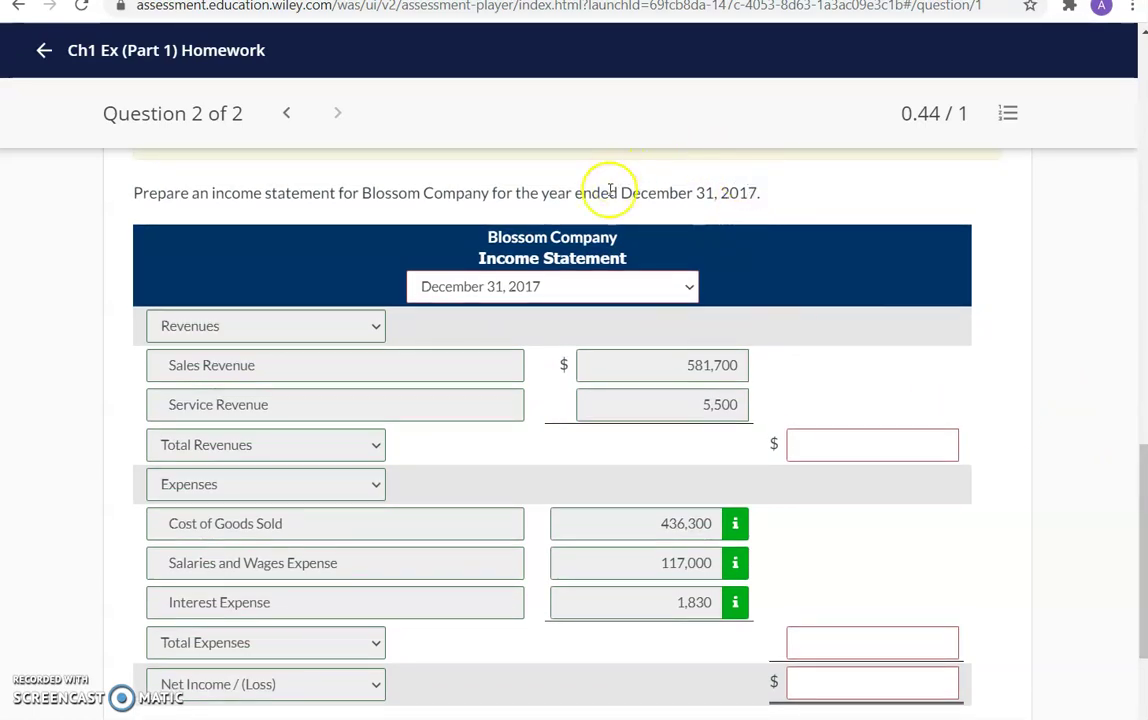
left_click(684, 292)
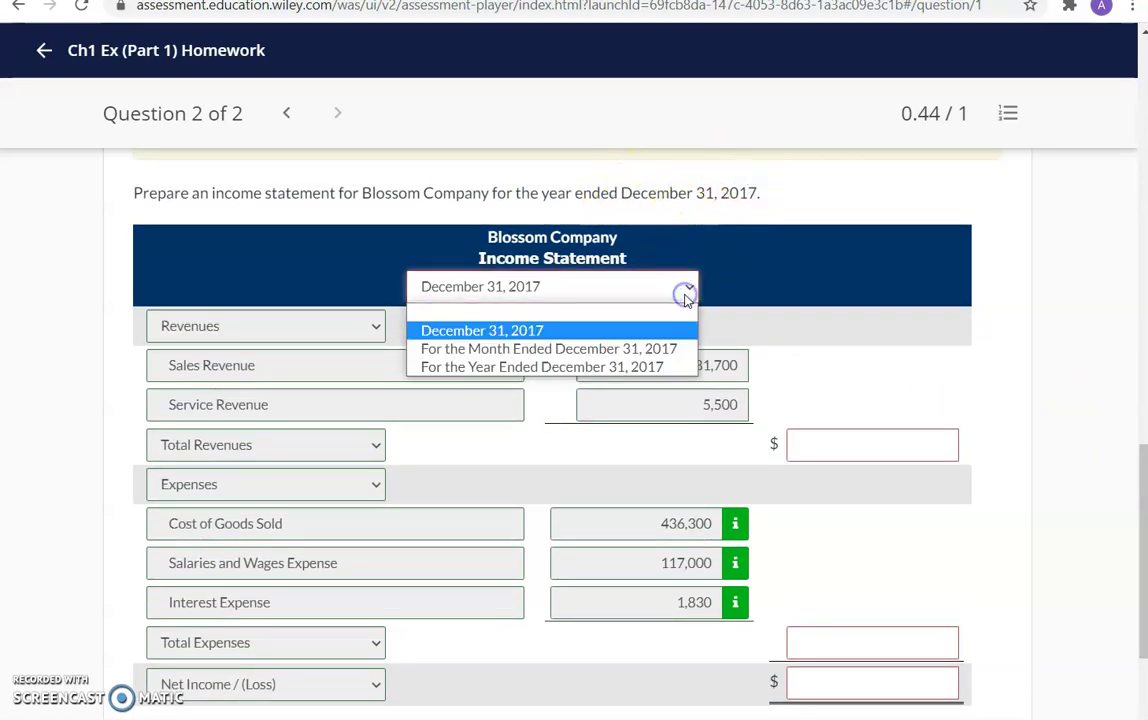
left_click(661, 368)
left_click(843, 386)
left_click(851, 453)
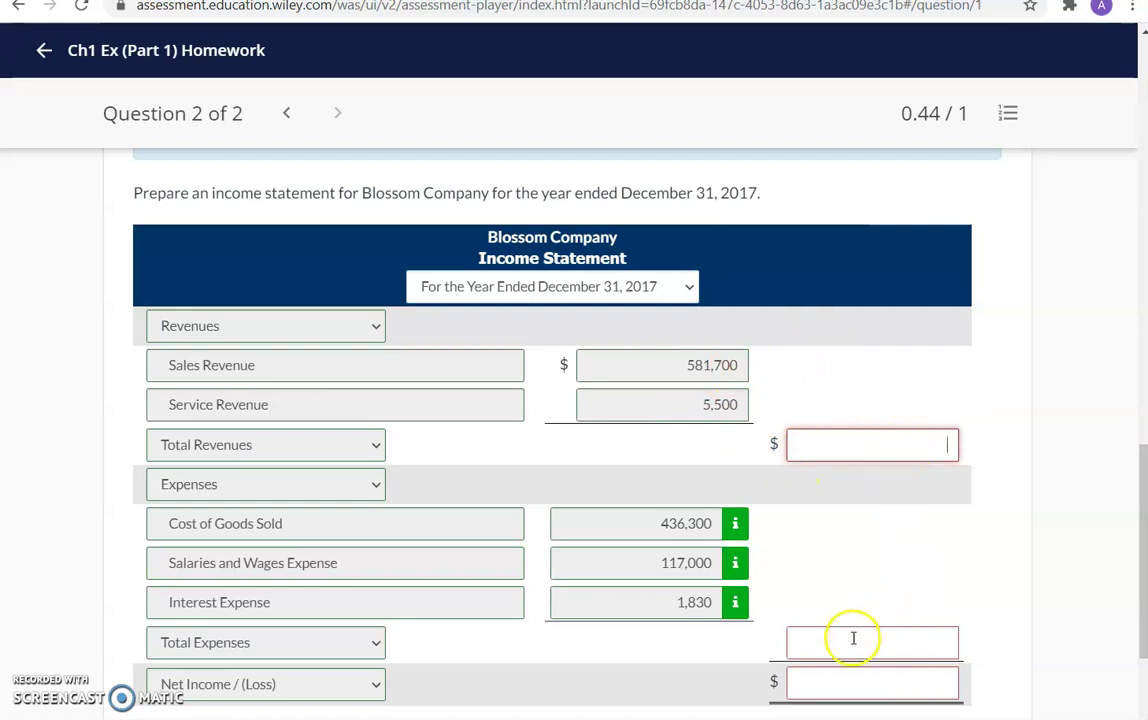
Leave Question 2 for the homework's question list and switch to the Ch1 Ex (Part 1) Homework page in the Cypress College course.
left_click_drag(1135, 525, 1127, 625)
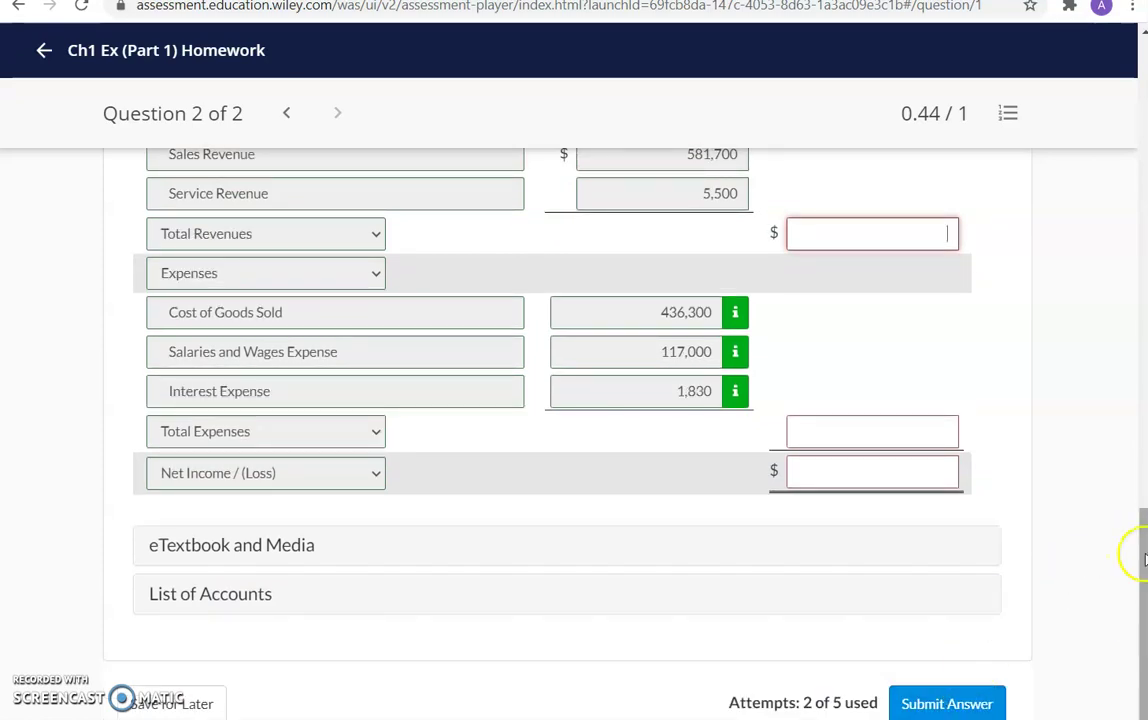
left_click_drag(1141, 562, 1143, 505)
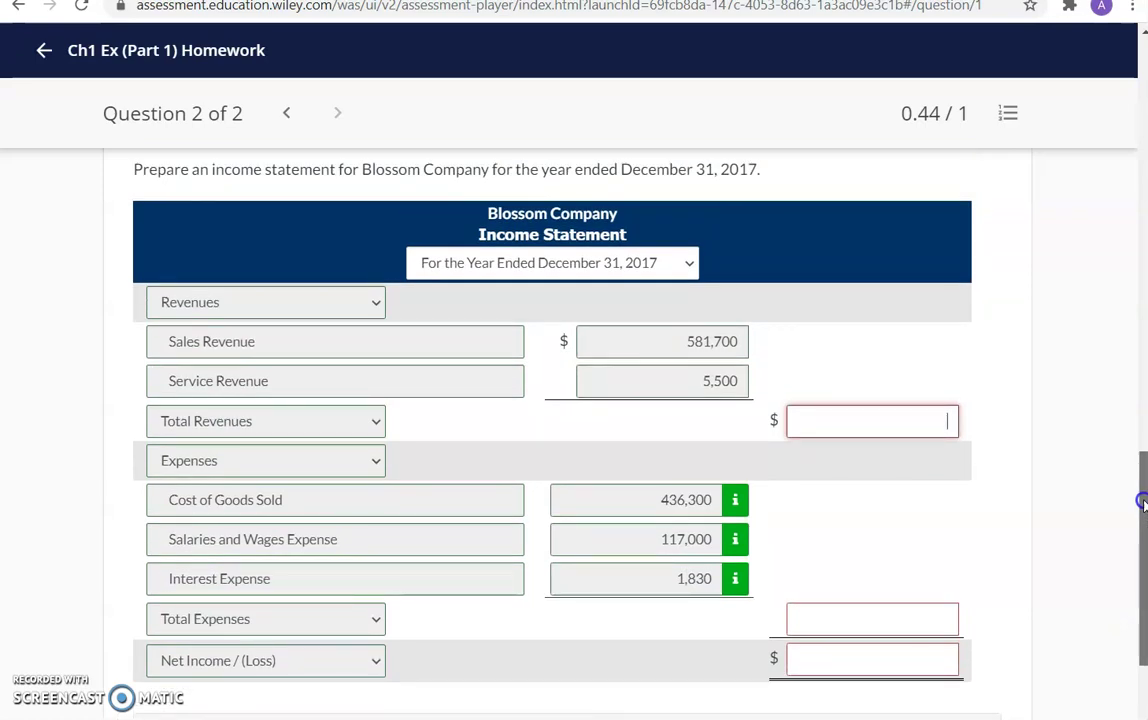
left_click_drag(1143, 503, 1143, 92)
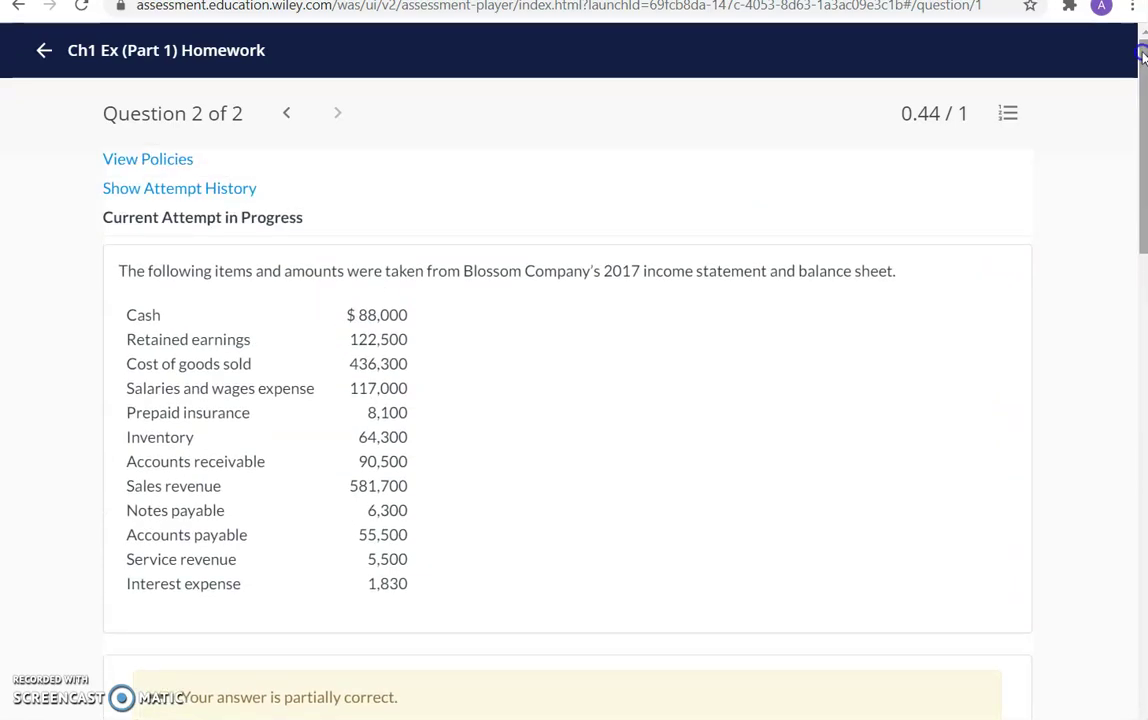
left_click(47, 52)
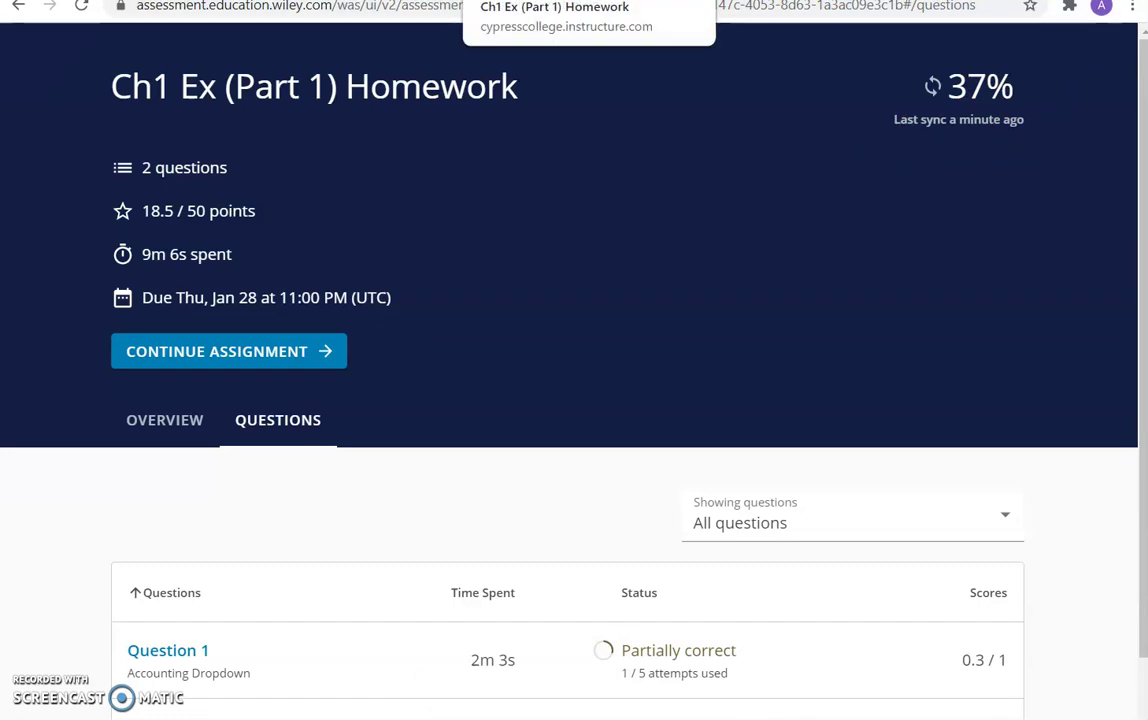
left_click(520, 0)
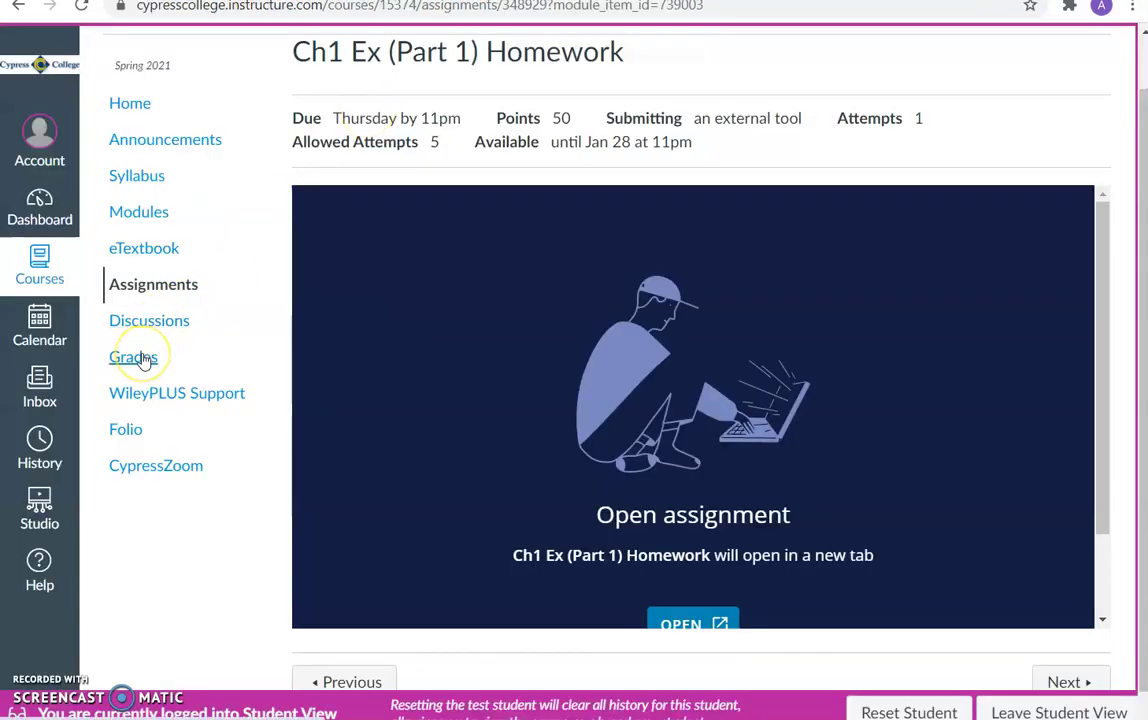